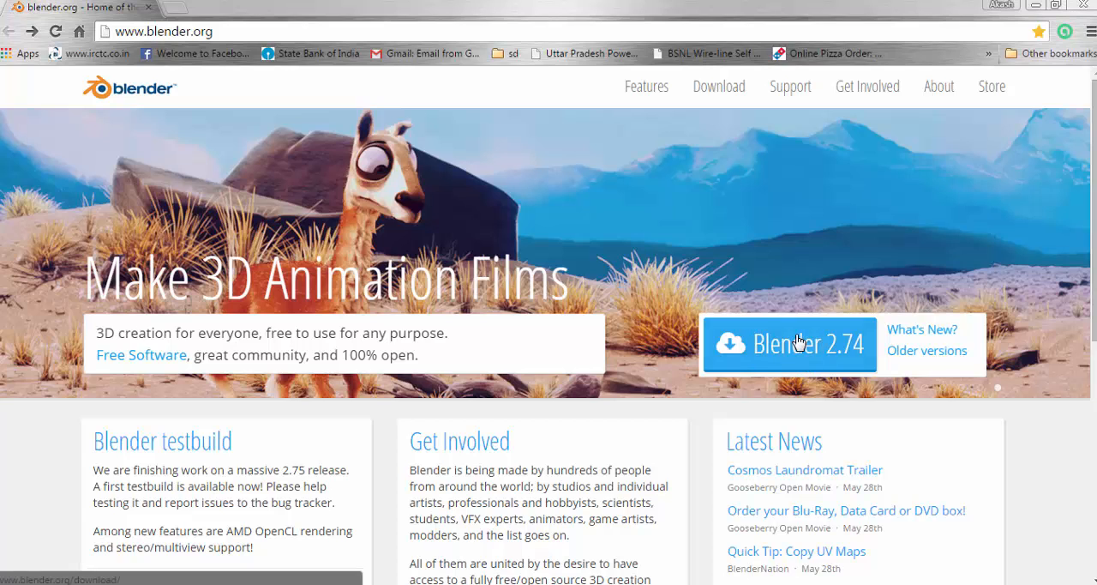
Step: Open the Blender 2.74 download page and look over its Windows installer and .ZIP options
left_click(777, 316)
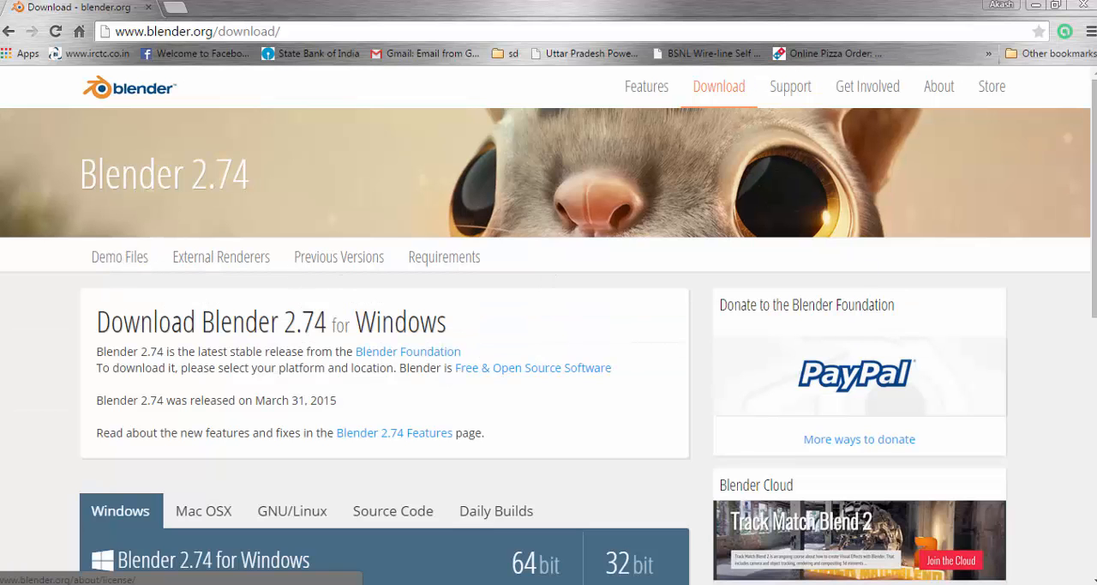
scroll(549, 325, "down", 3)
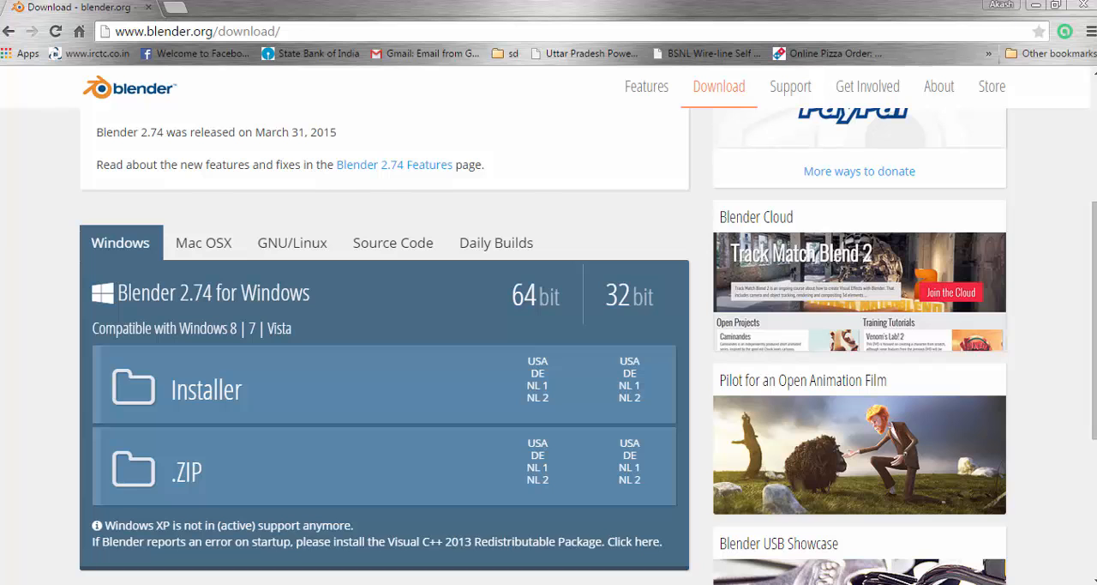
Step: Switch from the browser to Blender and dismiss the splash screen without choosing an interaction preset
key("super+d")
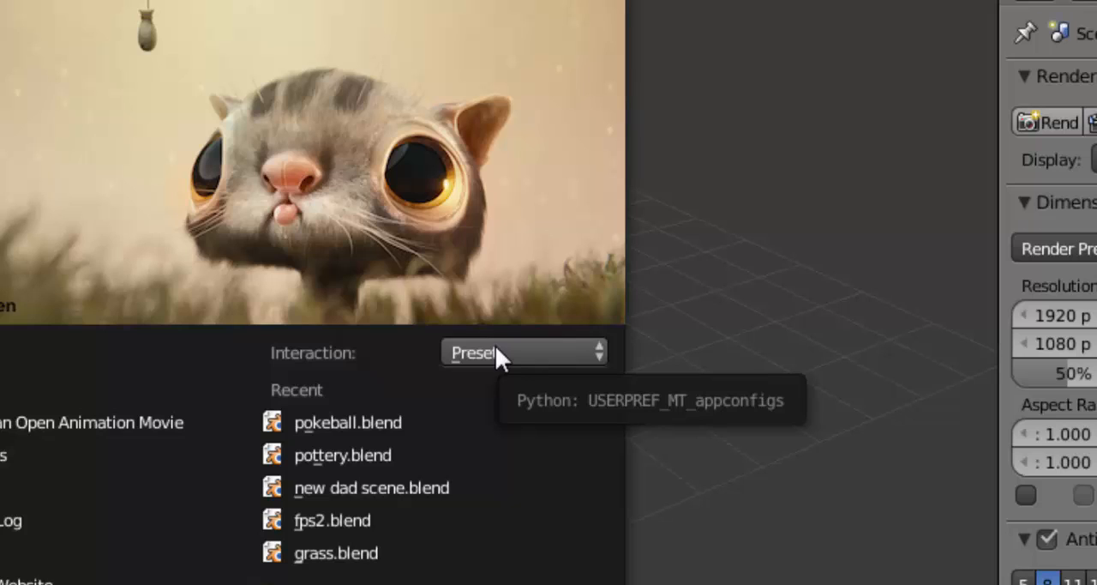
left_click(496, 348)
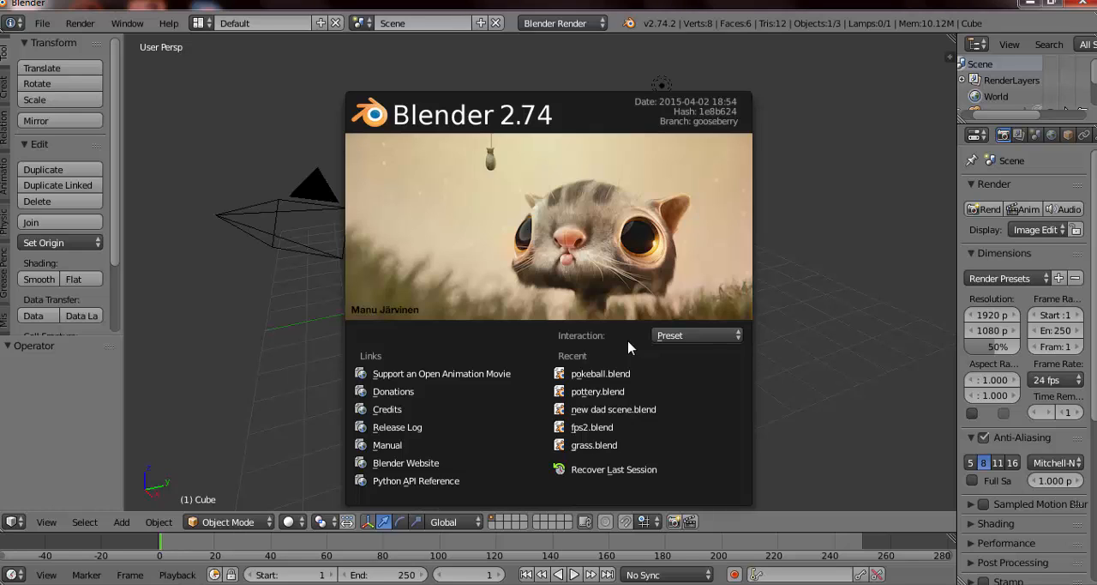
left_click(817, 245)
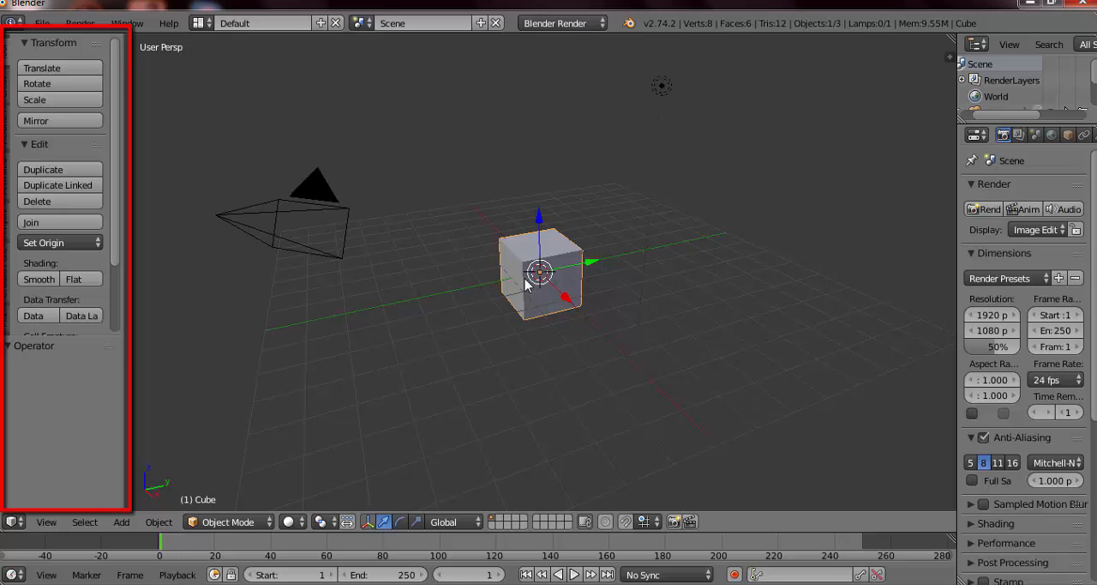
Step: Look through the Create, Relations and Animation tool categories and return to the Tools category
left_click(4, 95)
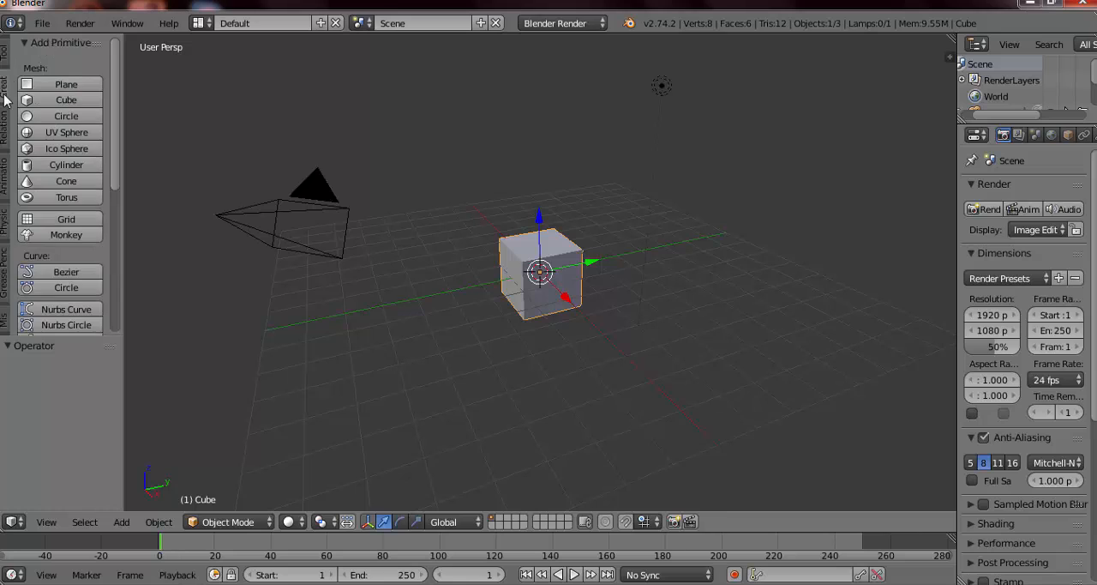
left_click(4, 127)
left_click(4, 193)
left_click(4, 58)
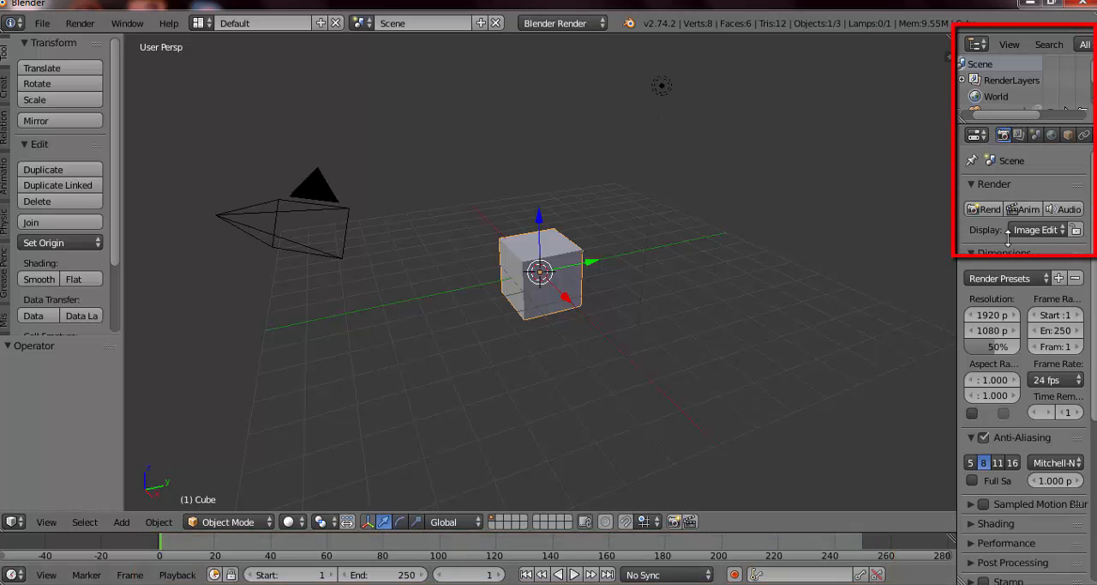
Step: Enlarge the scene outliner to list the camera, cube and lamp, and make the outliner and properties area slightly wider
left_click_drag(1006, 123, 1000, 155)
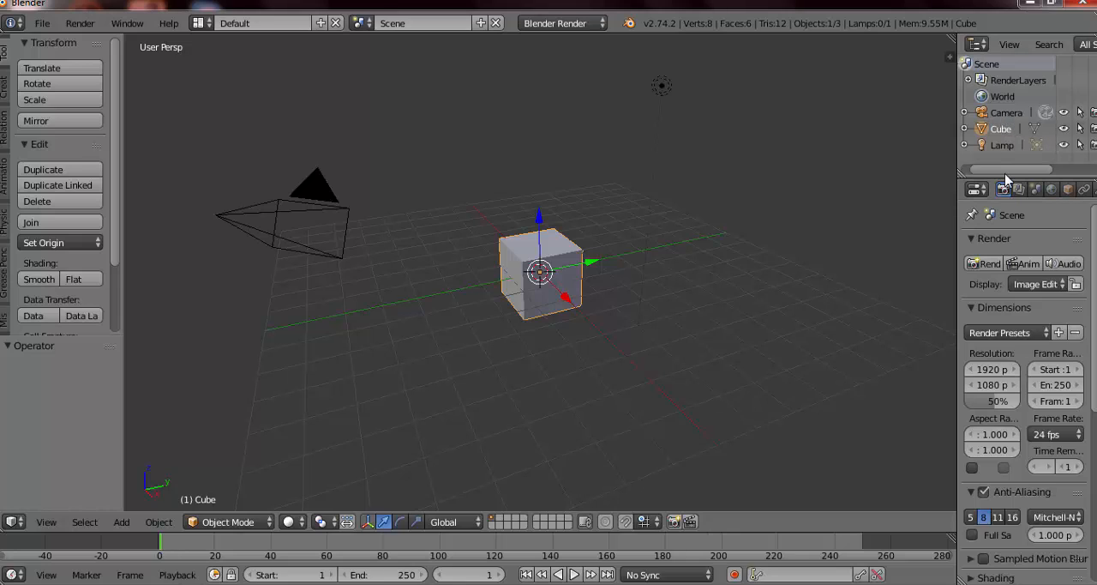
left_click_drag(961, 258, 849, 261)
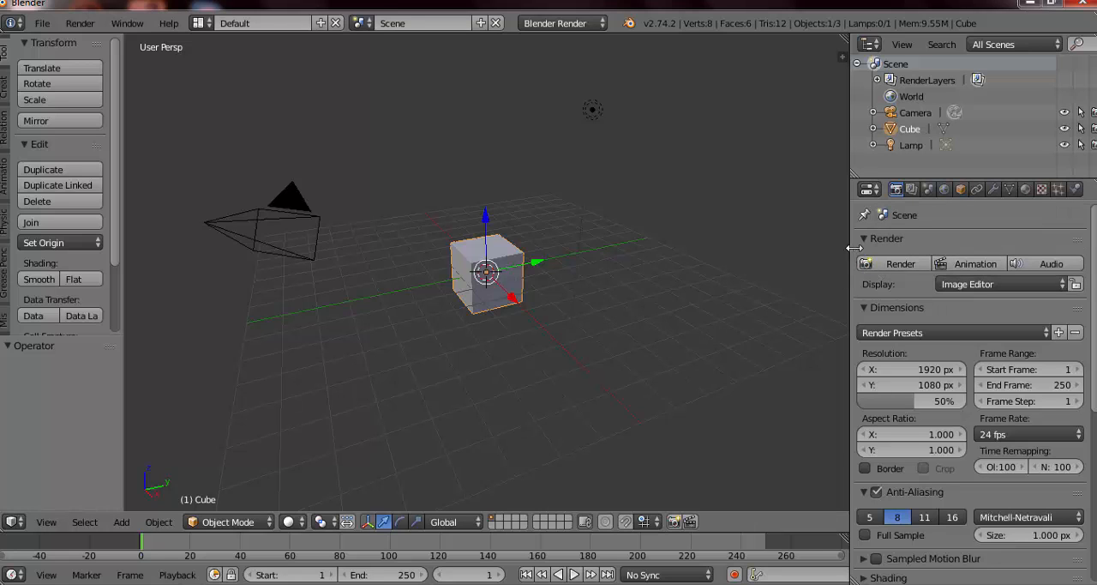
left_click_drag(855, 248, 929, 248)
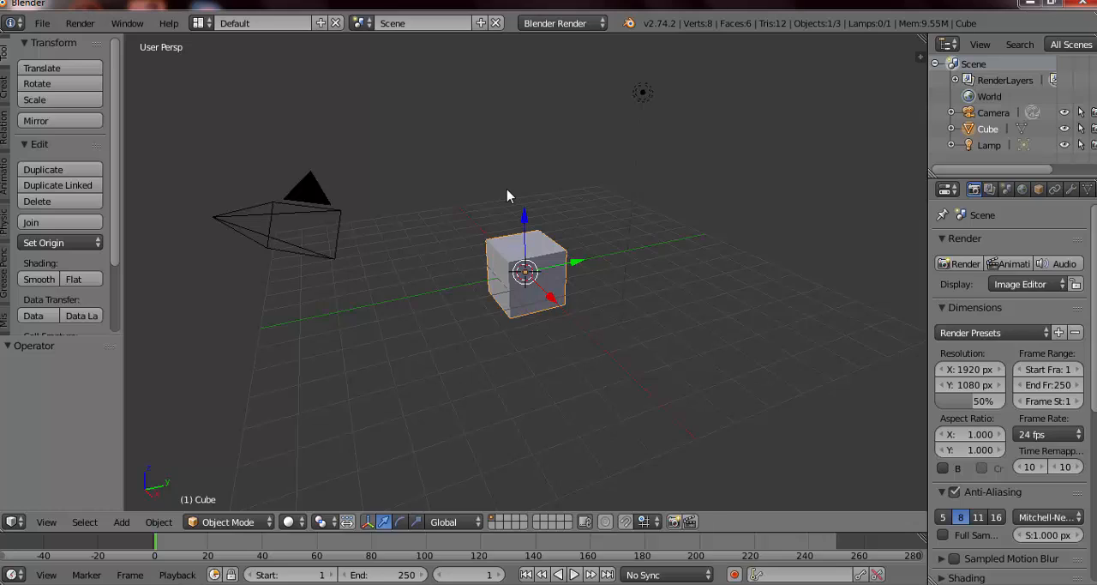
Step: Move the 3D cursor to various spots around the cube, finishing at the far end of the green Y axis line
left_click(380, 287)
left_click(446, 392)
left_click(643, 395)
left_click(695, 204)
left_click(409, 150)
left_click(407, 315)
left_click(677, 316)
left_click(593, 364)
left_click(421, 247)
left_click(441, 166)
left_click(369, 350)
left_click(488, 170)
left_click(737, 349)
left_click(687, 340)
left_click(344, 203)
left_click(645, 97)
left_click(700, 254)
Step: Practise selecting the camera, lamp and cube one after another, finishing with the lamp selected
right_click(309, 202)
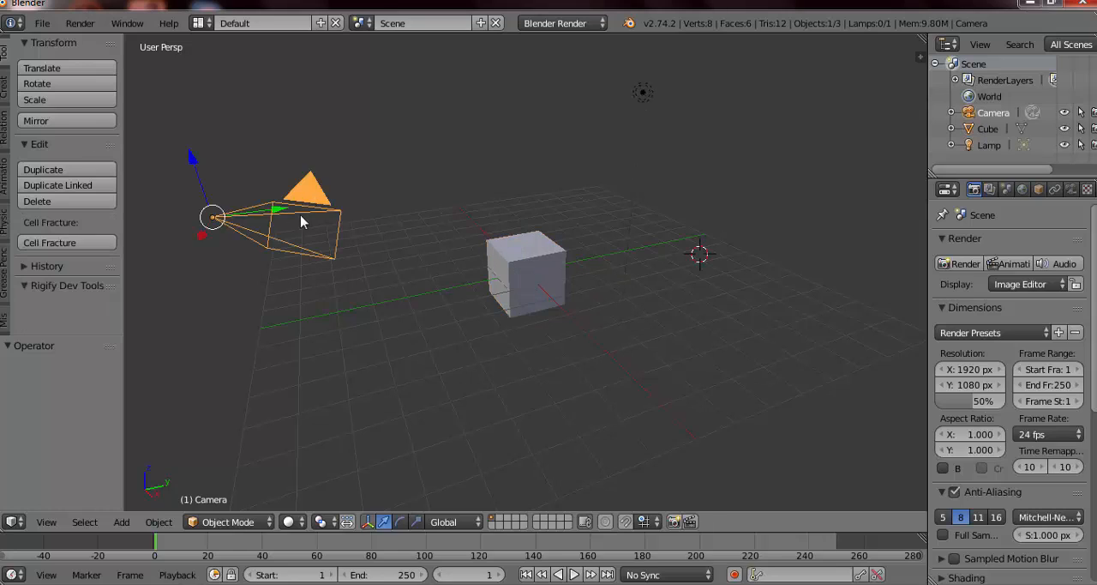
right_click(642, 92)
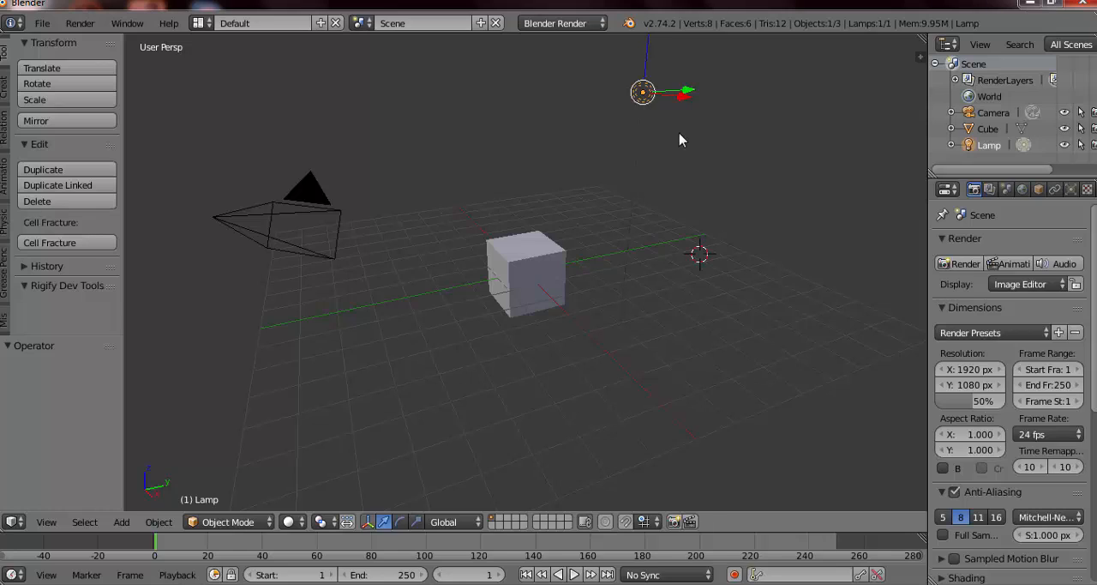
right_click(513, 268)
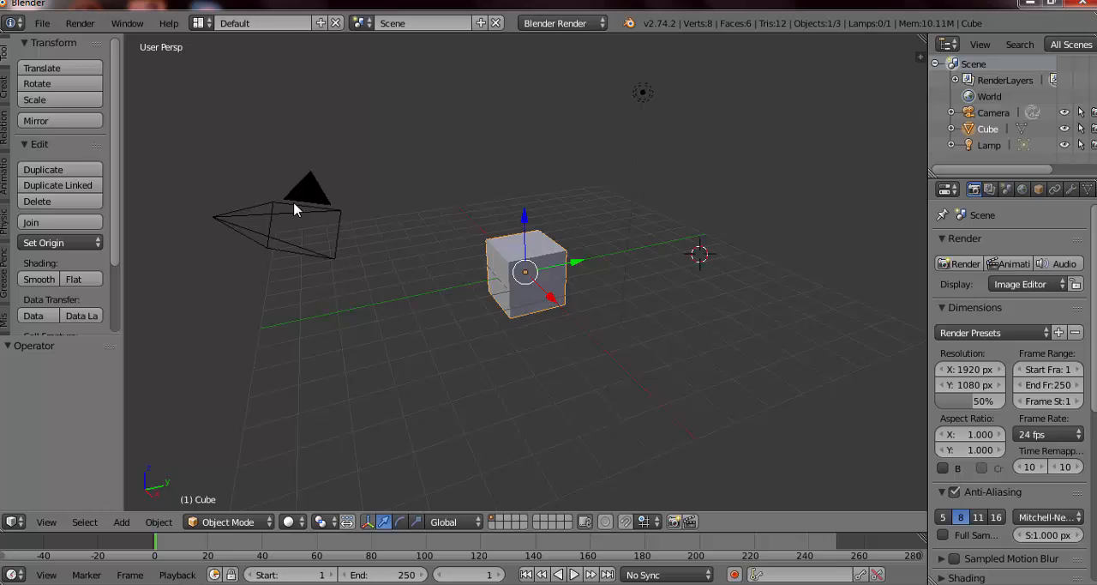
right_click(294, 210)
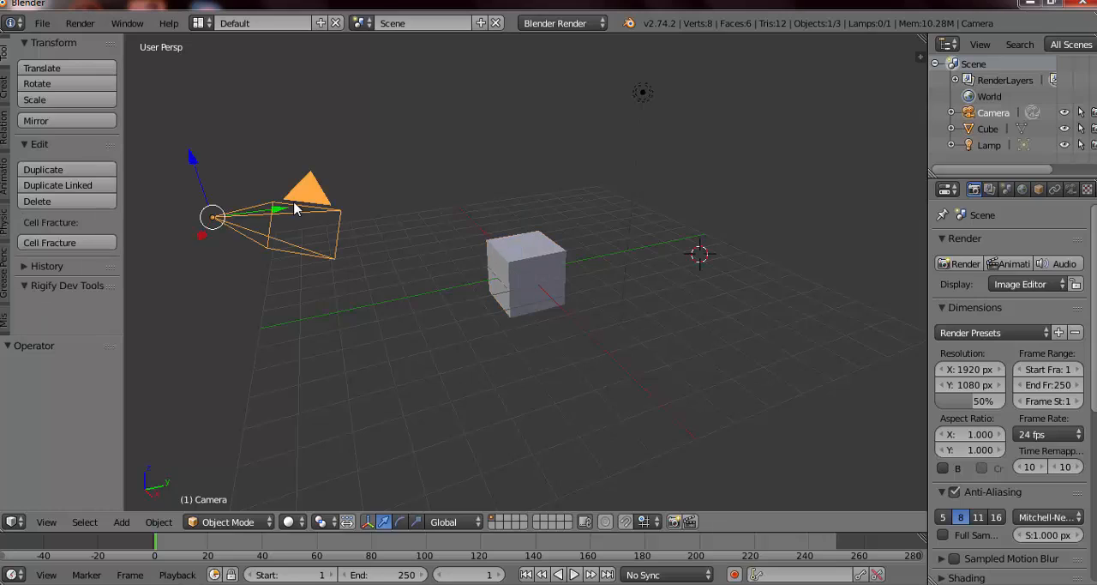
right_click(642, 96)
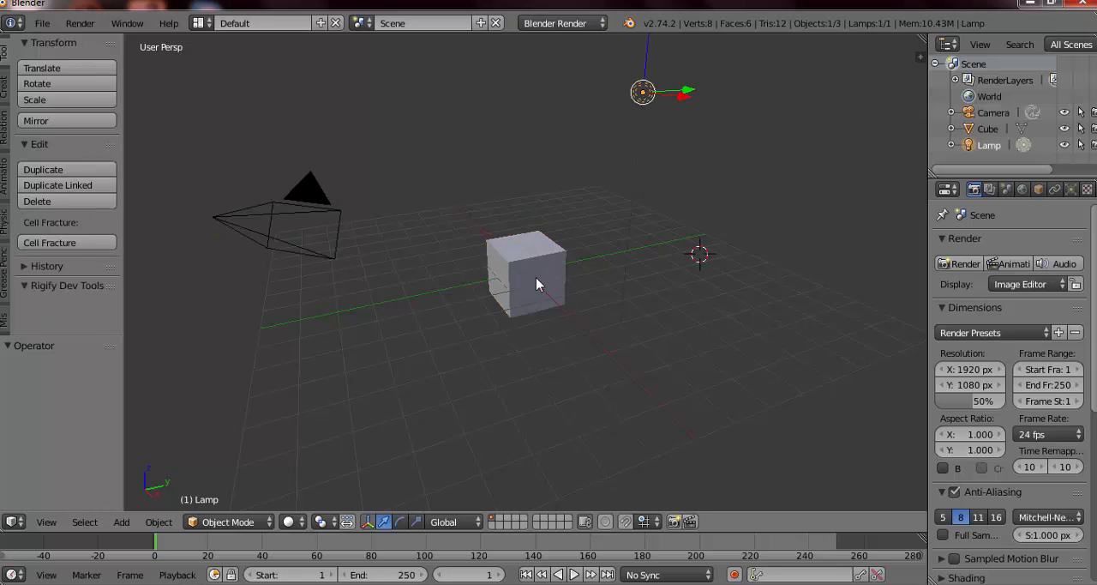
right_click(536, 285)
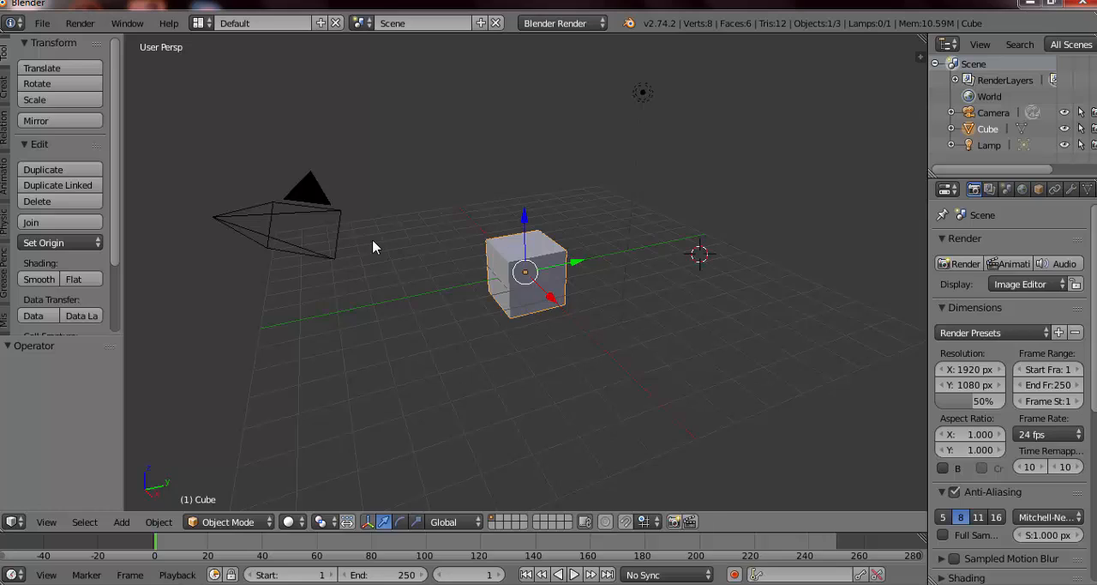
right_click(272, 224)
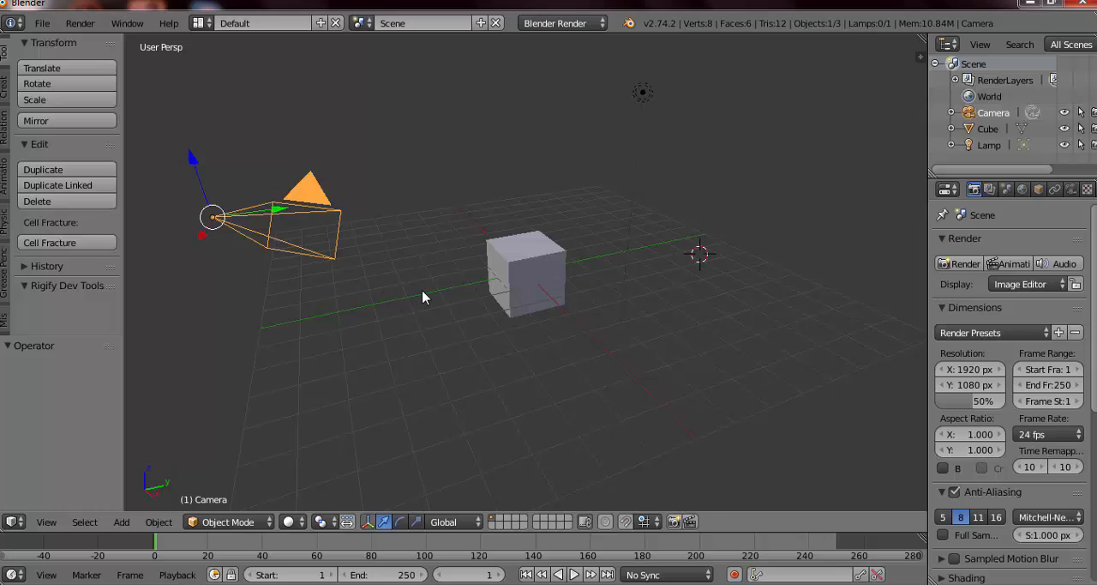
right_click(646, 99)
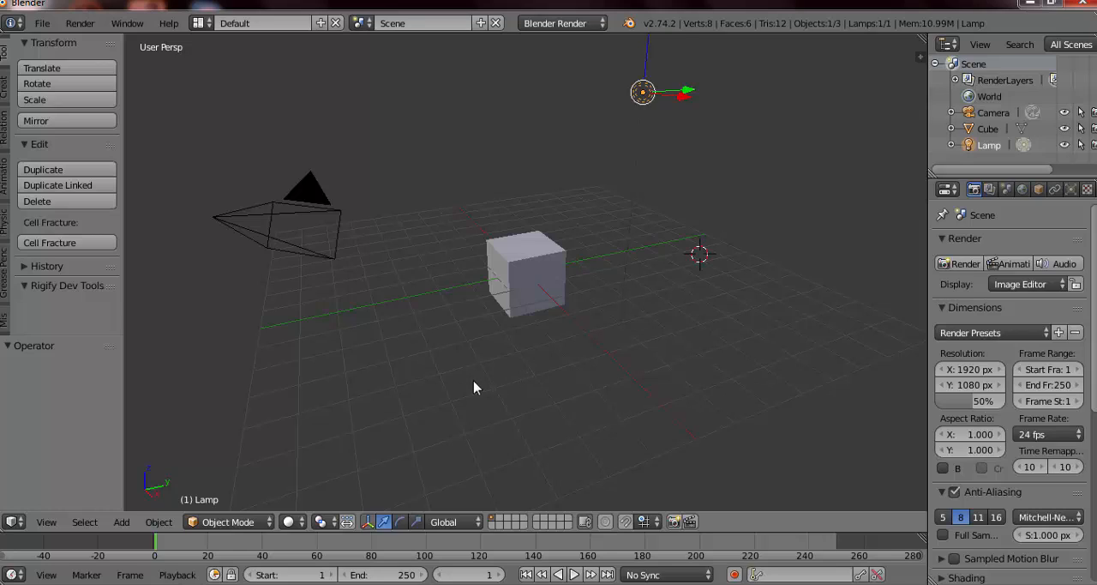
Step: Place the 3D cursor in the empty space beside the cube, on its positive Y side
middle_click_drag(429, 271, 394, 272)
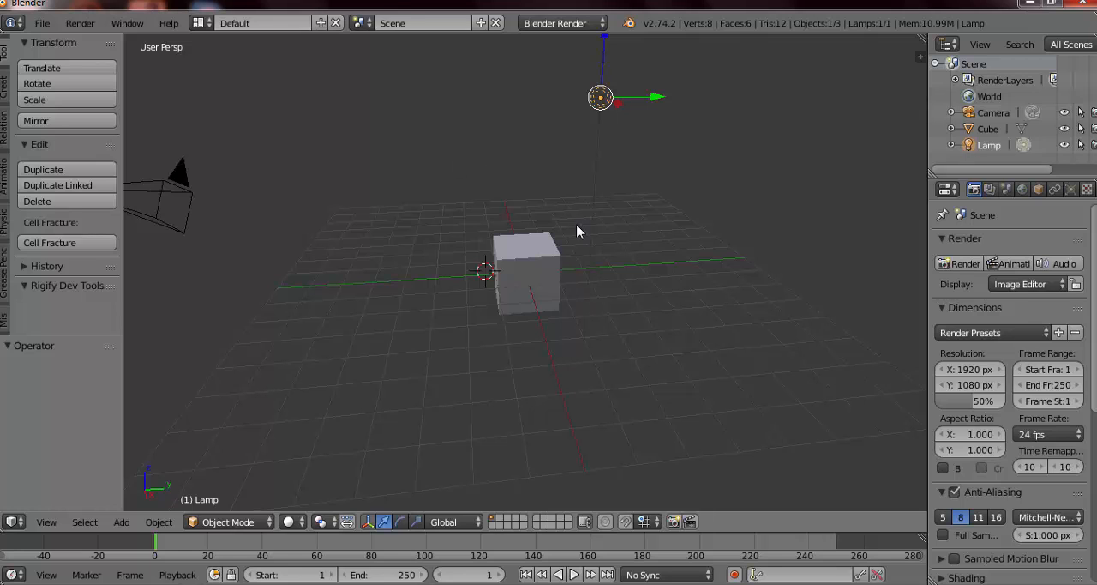
middle_click_drag(561, 310, 710, 340)
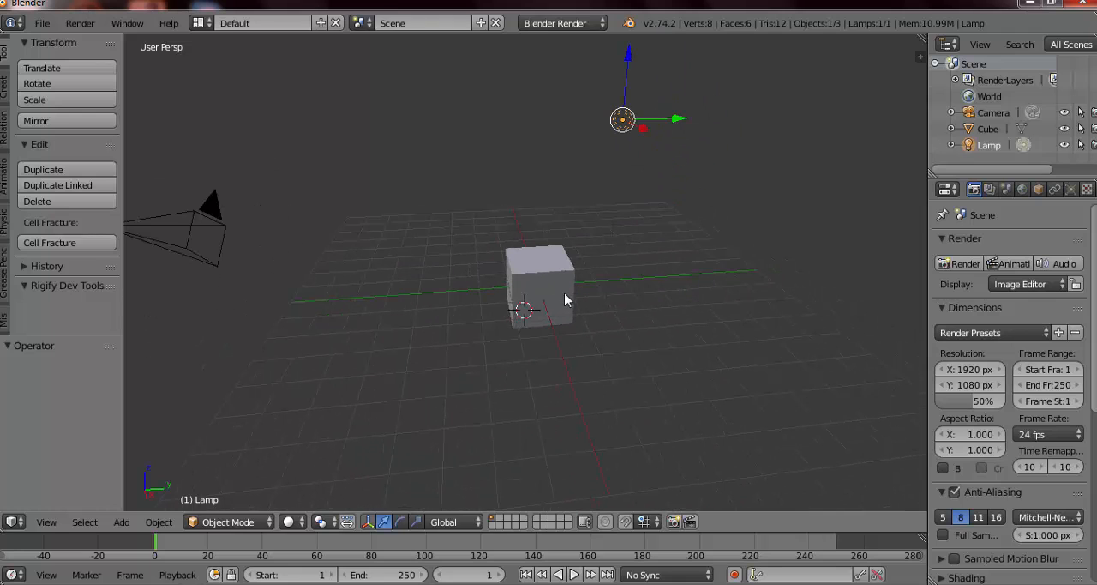
left_click(538, 239)
left_click(447, 228)
left_click(442, 285)
left_click(520, 227)
left_click(575, 212)
left_click(607, 261)
left_click(482, 292)
left_click(497, 211)
left_click(323, 253)
left_click(513, 199)
left_click(632, 261)
Step: Review the available mesh types and add an Ico Sphere at the 3D cursor
left_click(121, 521)
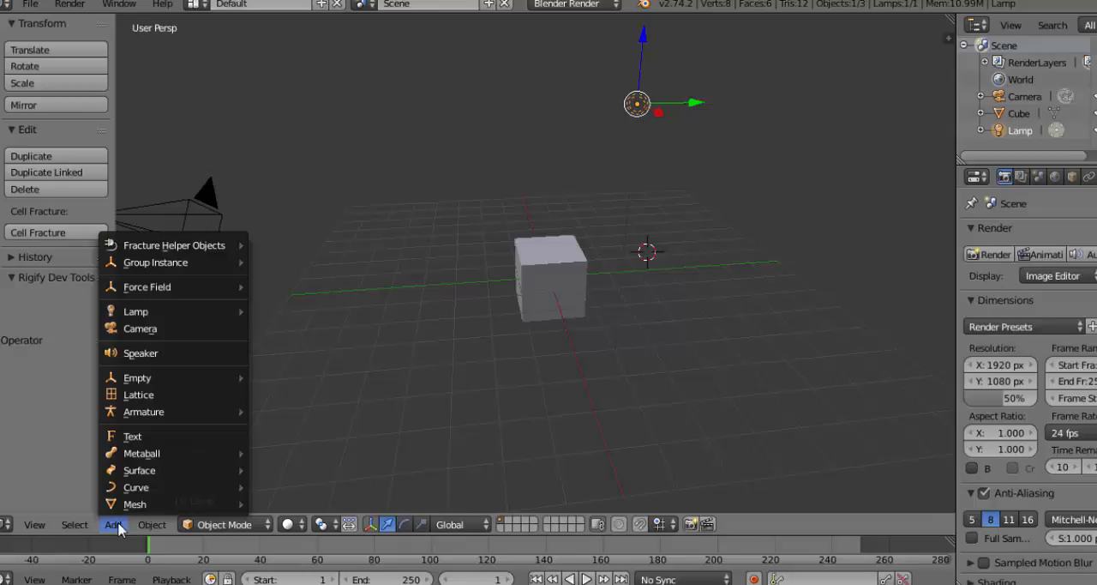
mouse_move(135, 504)
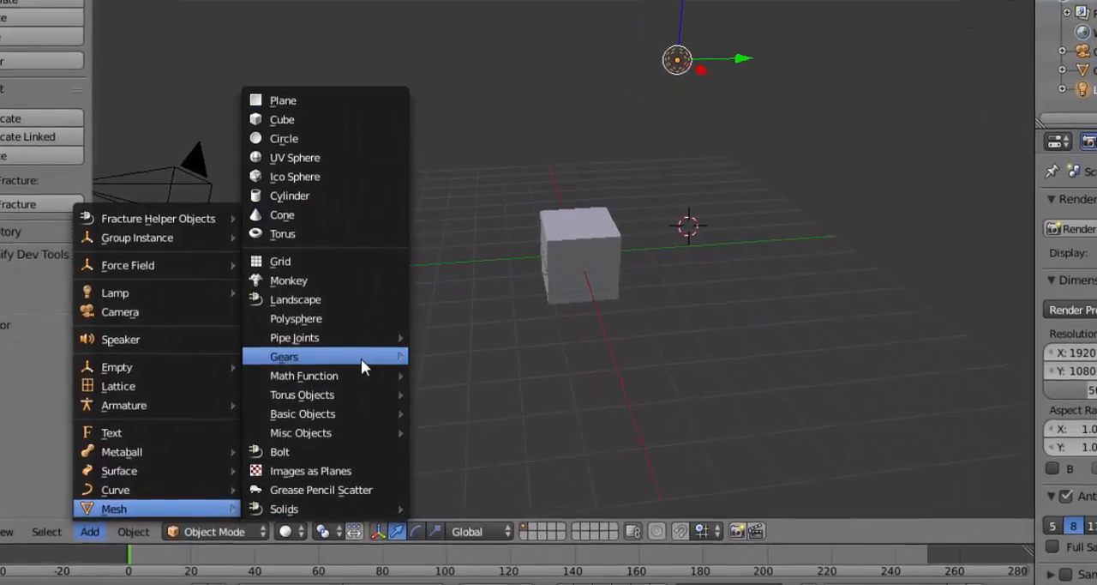
mouse_move(358, 358)
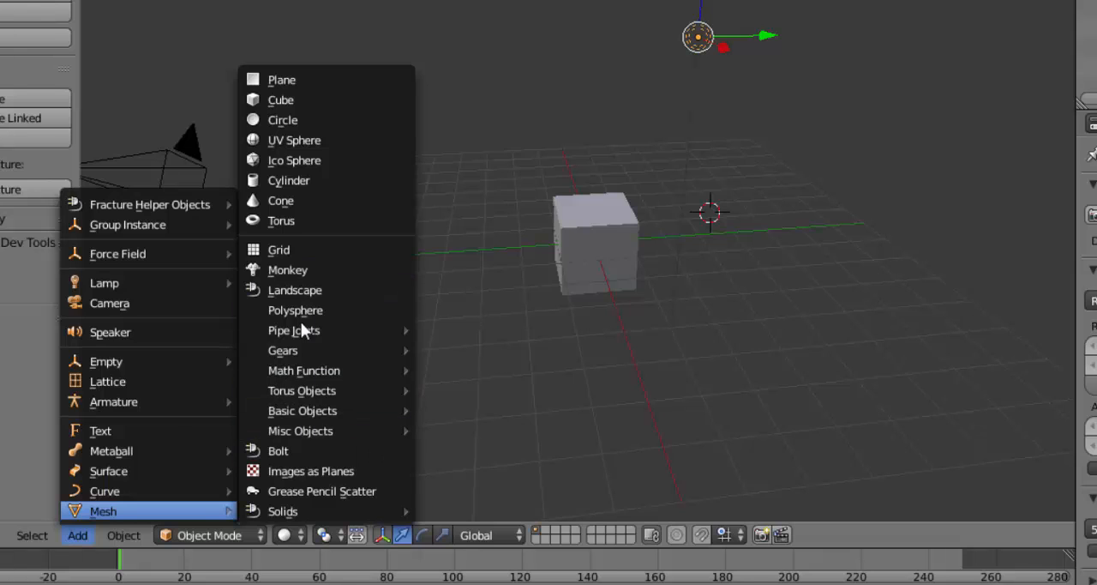
mouse_move(292, 370)
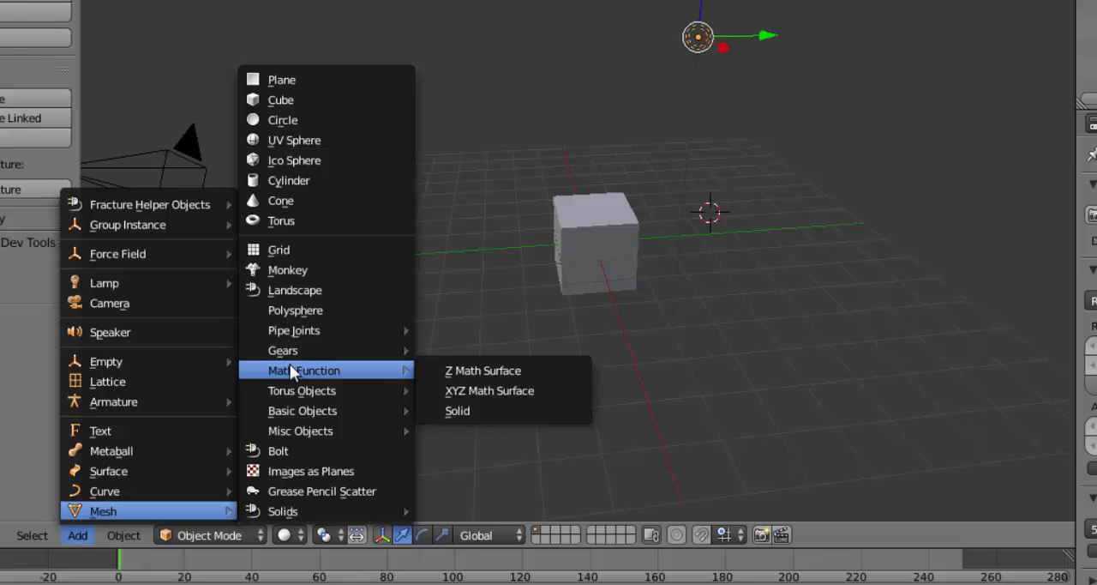
mouse_move(294, 397)
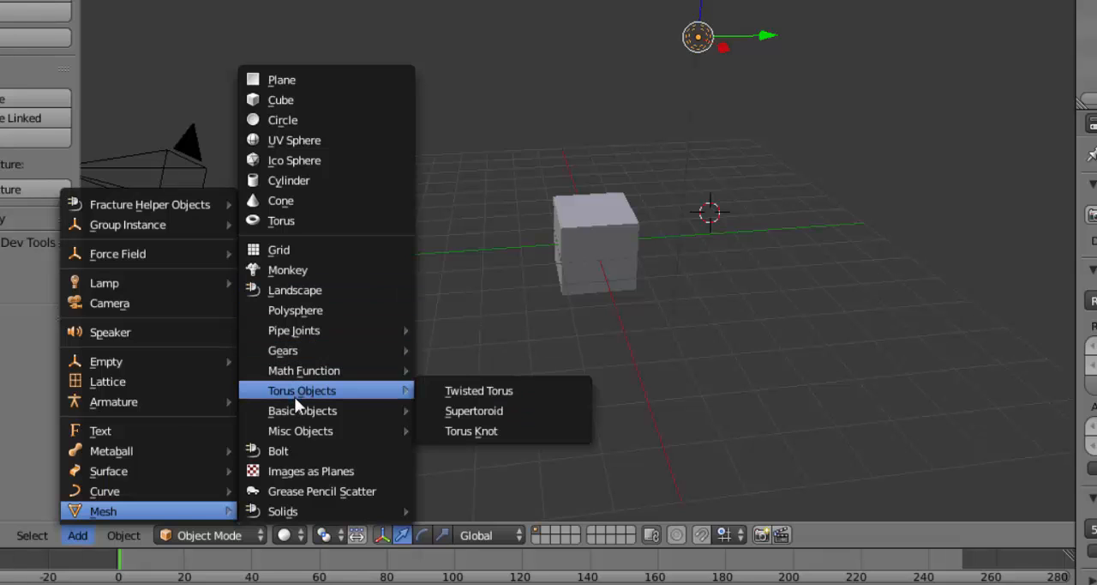
mouse_move(330, 430)
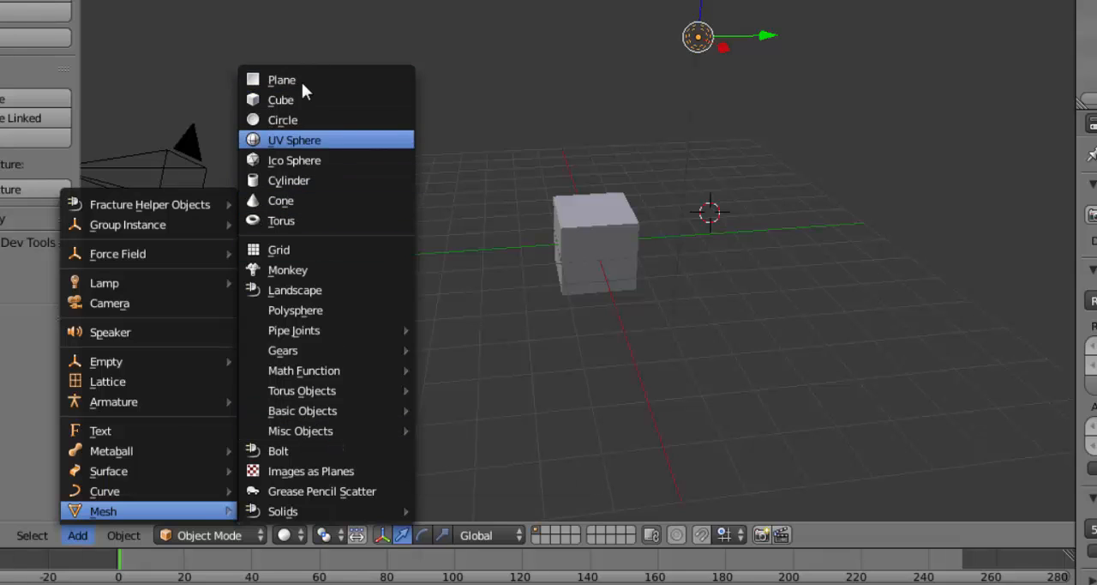
left_click(289, 162)
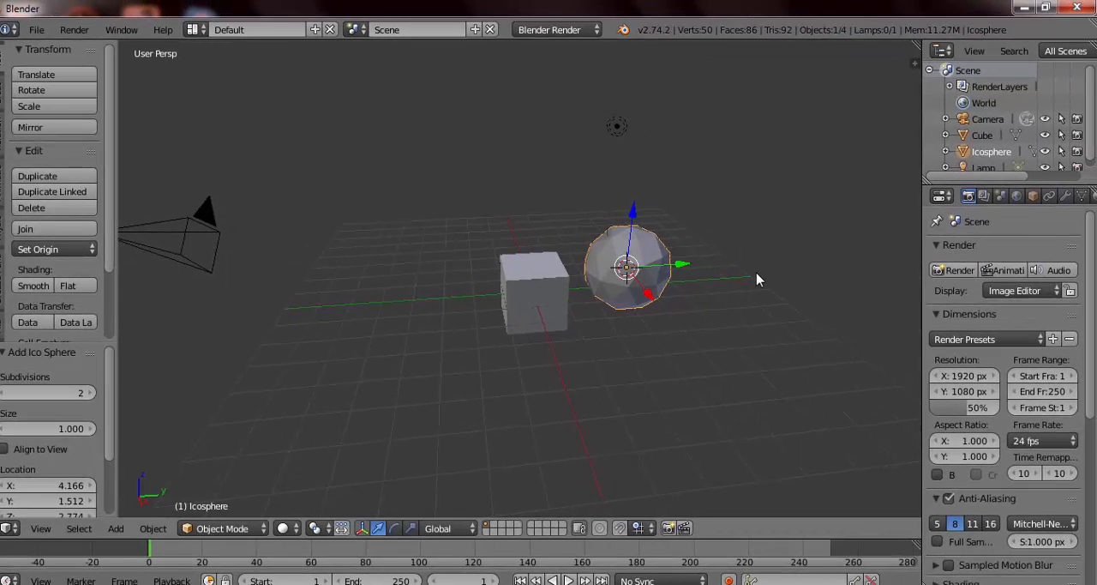
Step: Add a second Ico Sphere at the same 3D cursor location
middle_click_drag(681, 341, 597, 401)
middle_click_drag(478, 402, 493, 317)
key("shift+a")
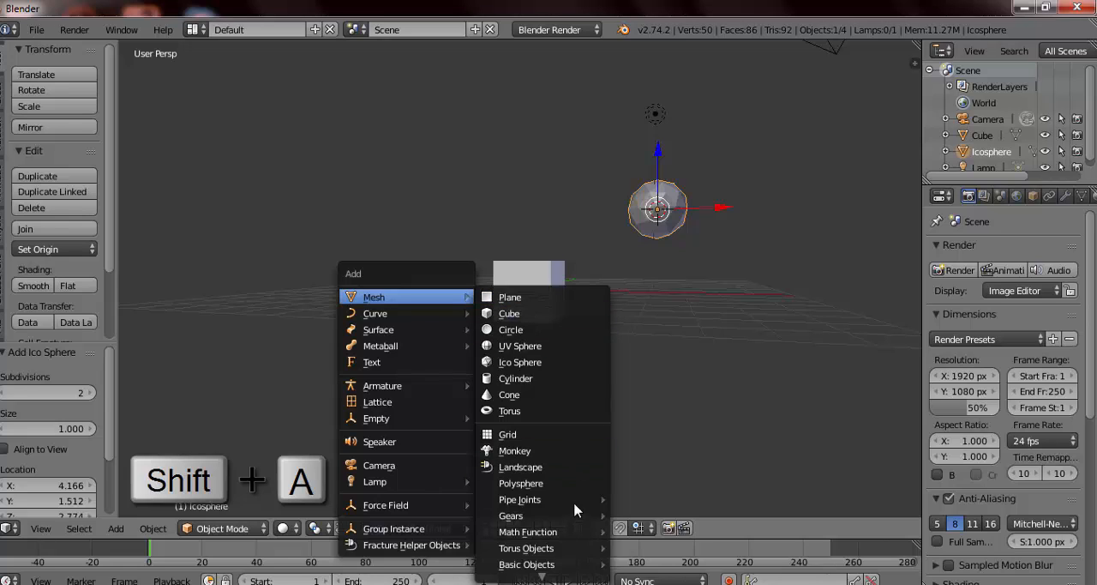
left_click(518, 362)
middle_click_drag(581, 265, 392, 366)
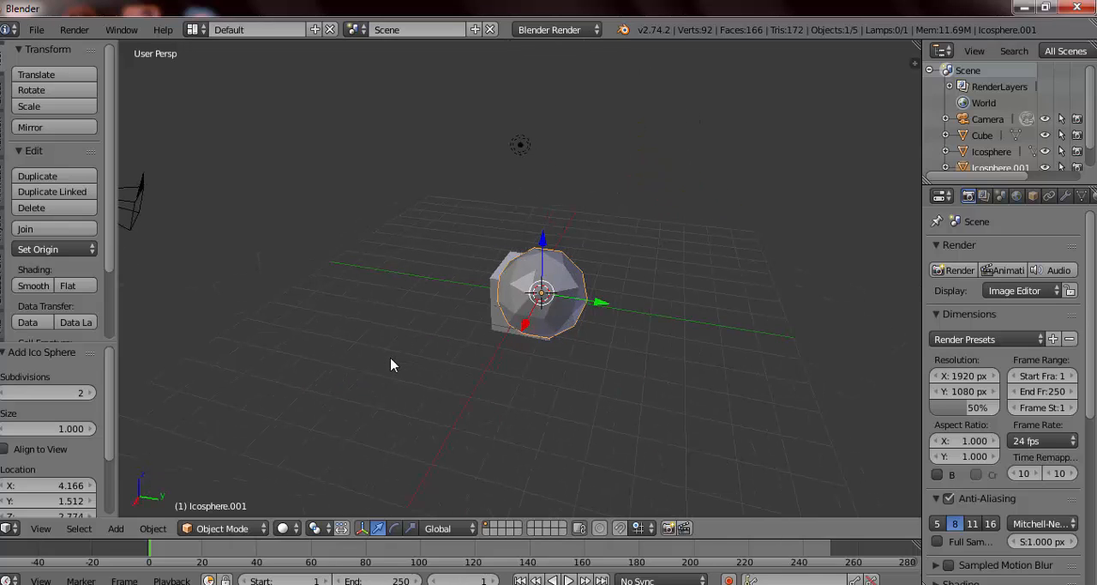
middle_click_drag(592, 379, 589, 382)
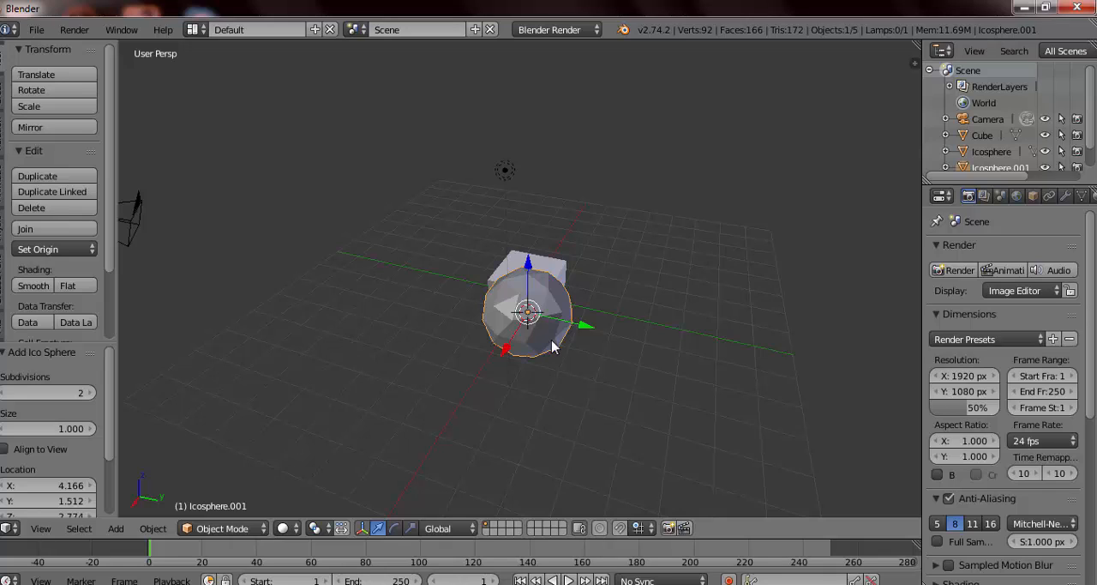
key("g")
key("y")
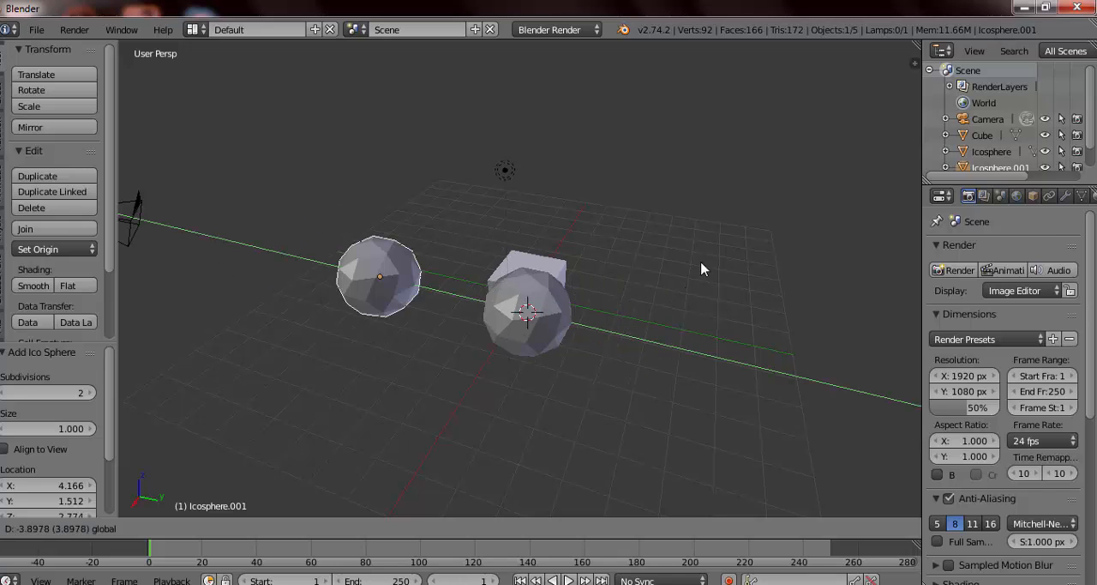
key("Escape")
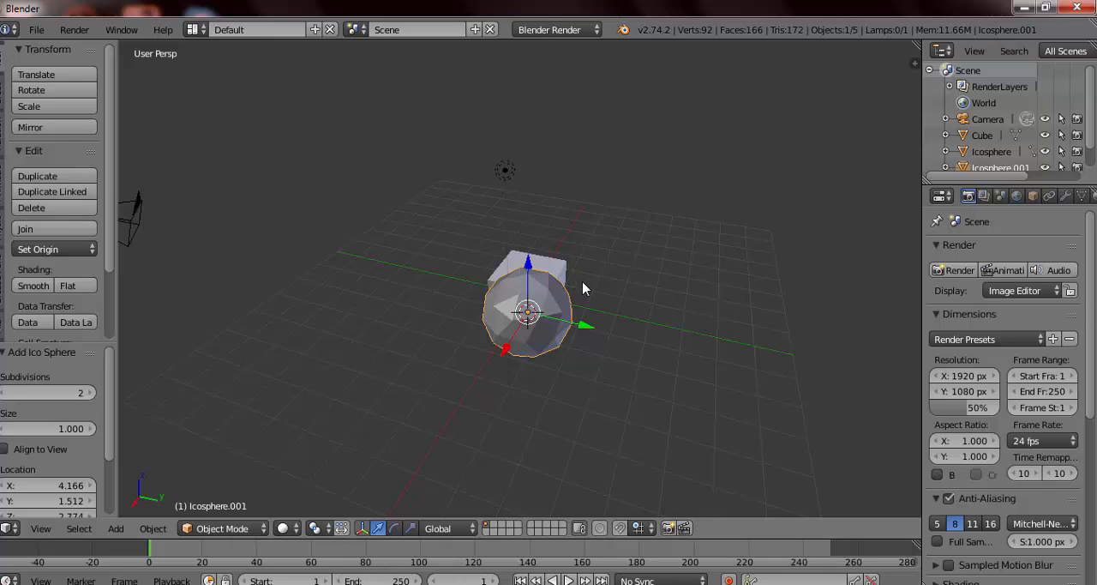
Step: Move the second Ico Sphere away from the first by about 1.34 in X, -4.16 in Y and 0.40 in Z
key("g")
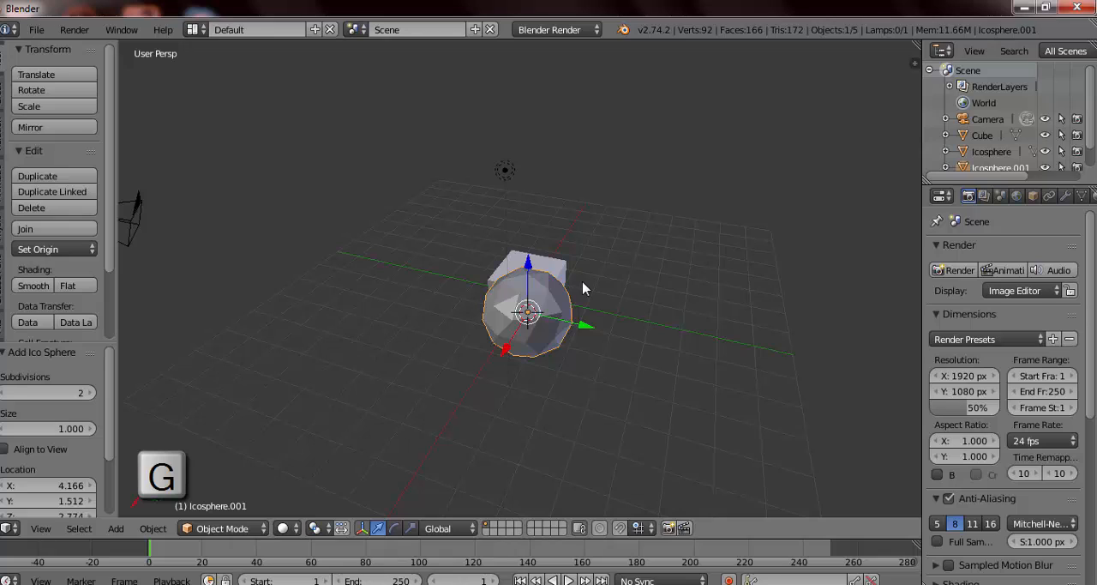
key("g")
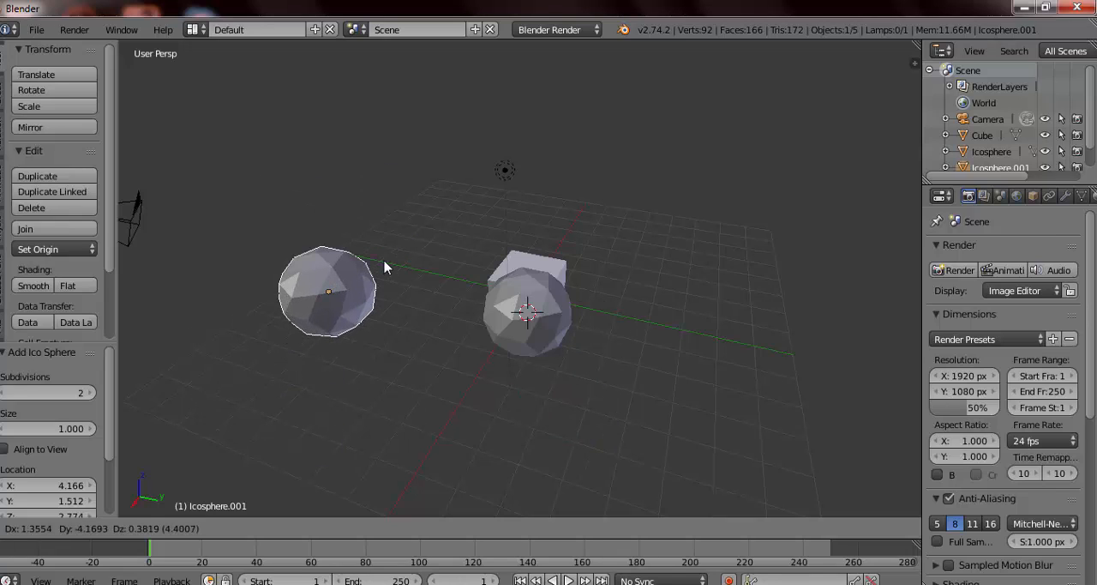
left_click(423, 345)
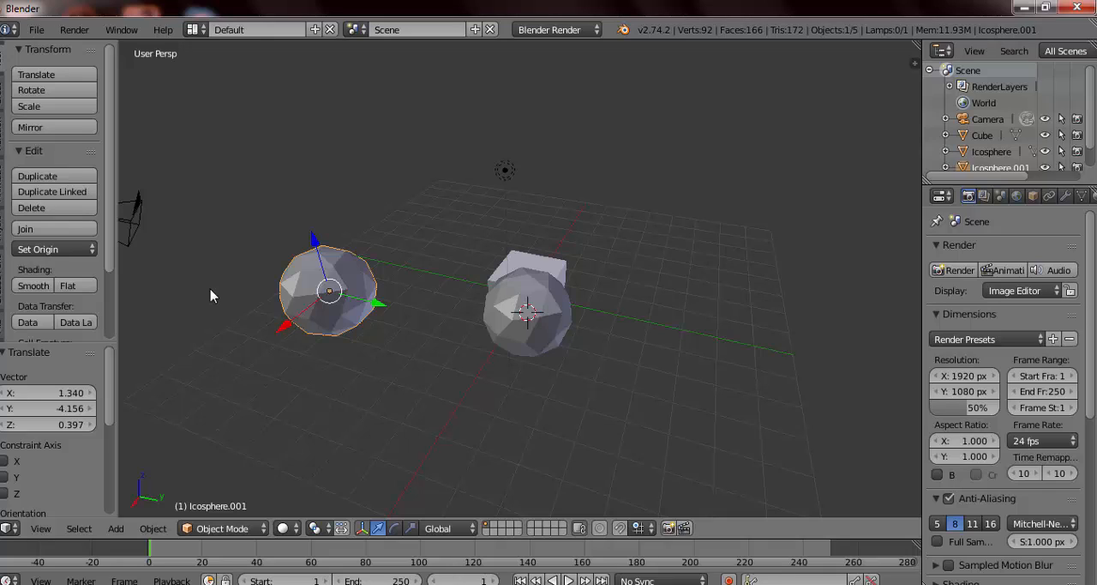
Step: Try moving the second Ico Sphere along global X, Y and Z, and with the Z, X and Y axes locked in turn
key("g")
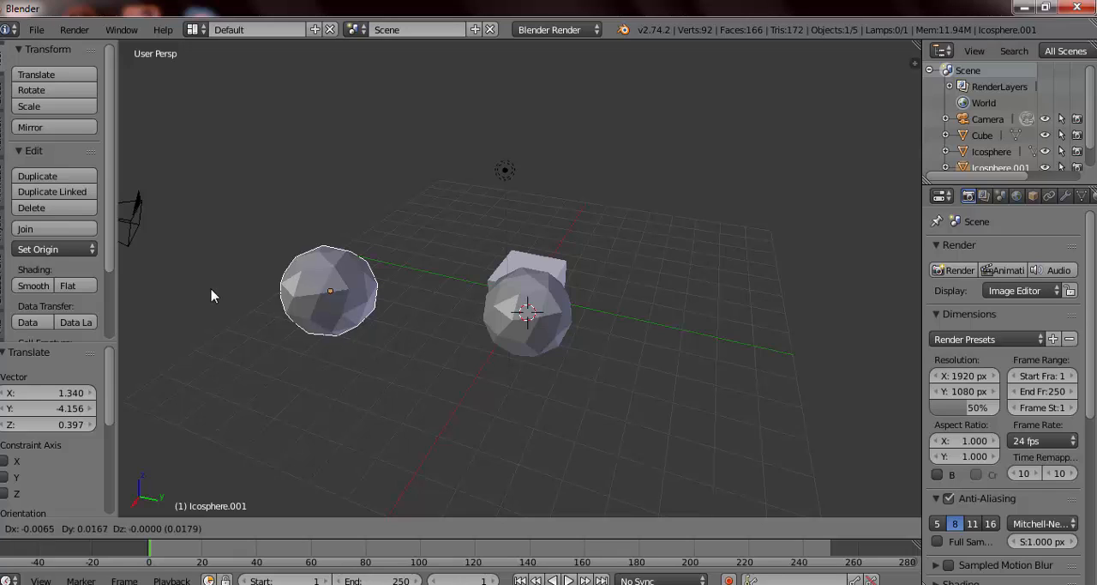
key("x")
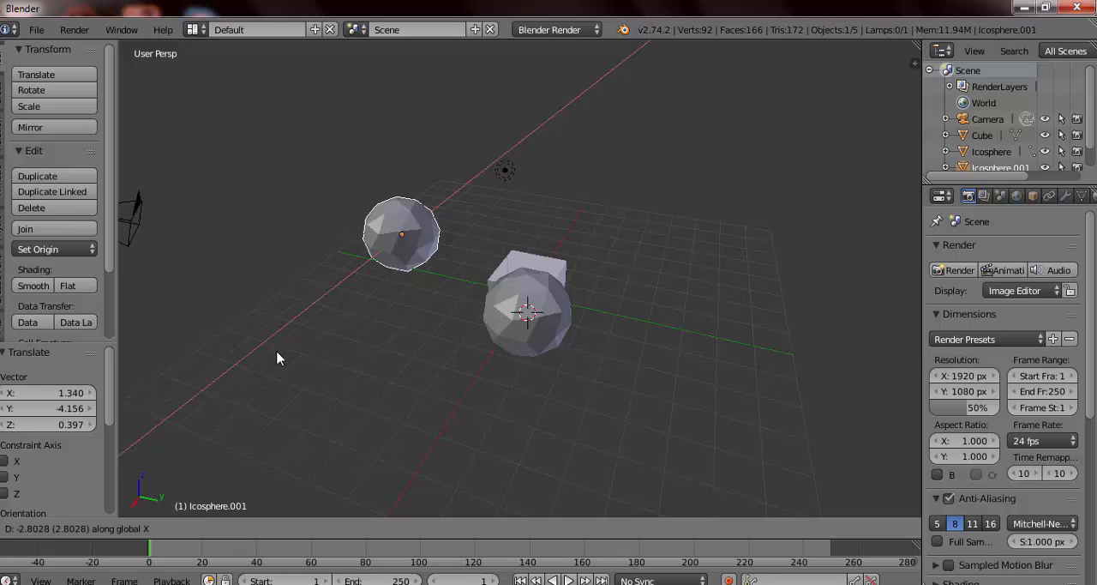
key("y")
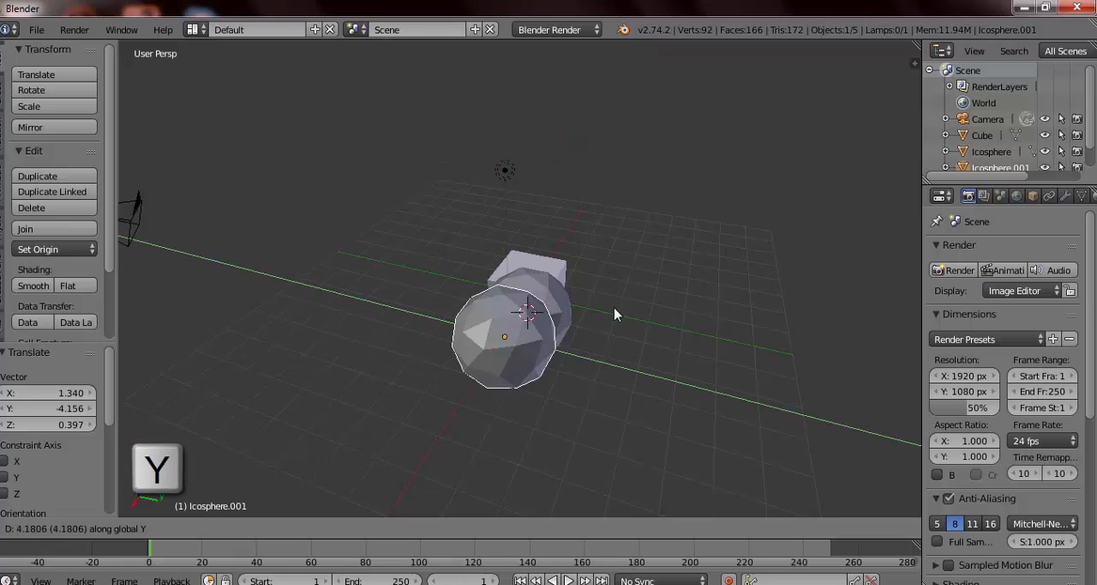
key("z")
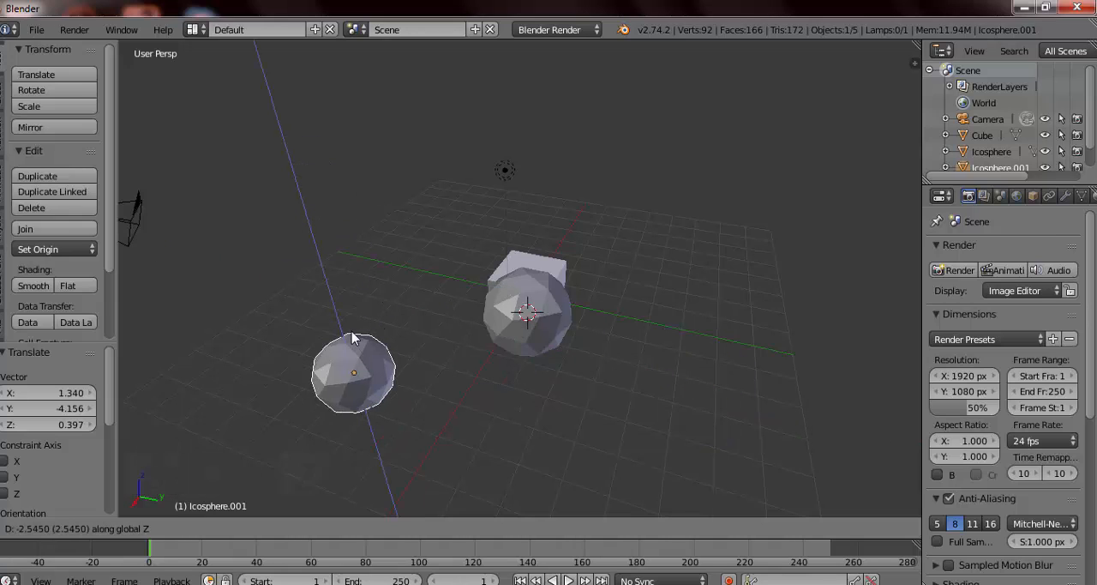
key("shift+z")
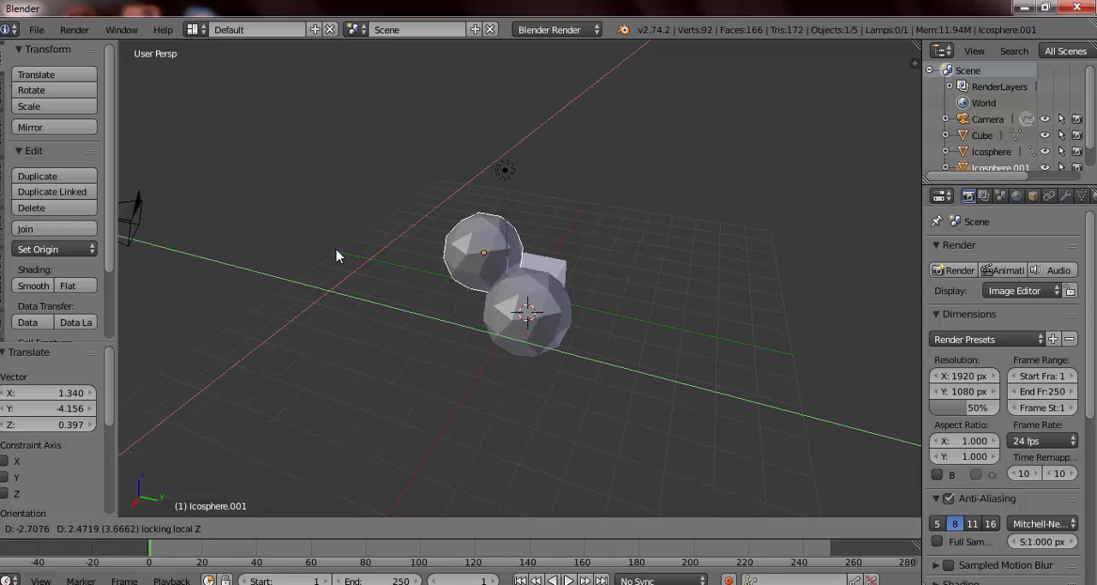
key("shift+x")
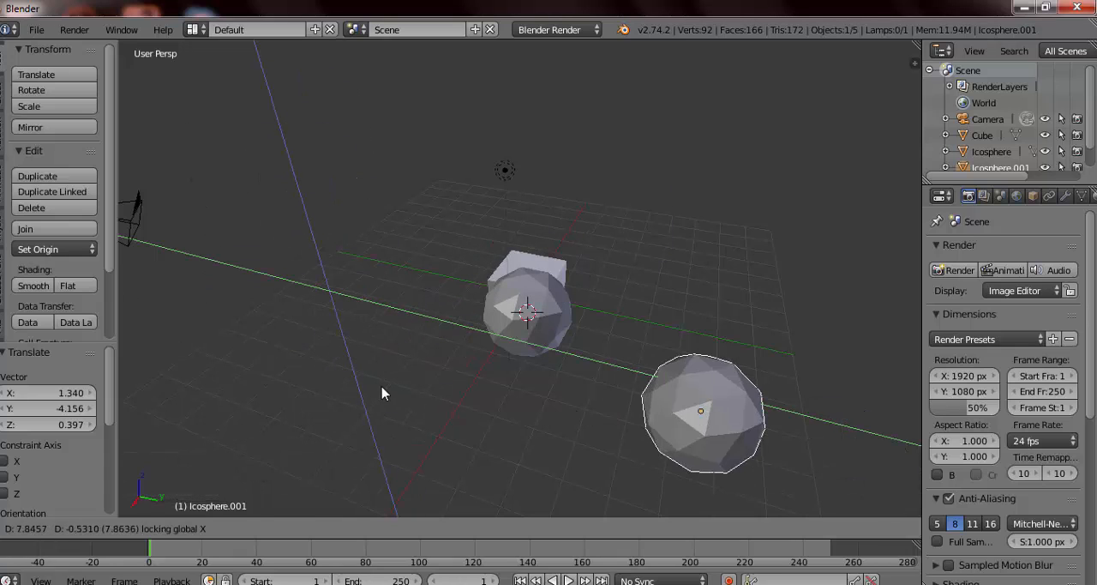
key("shift+y")
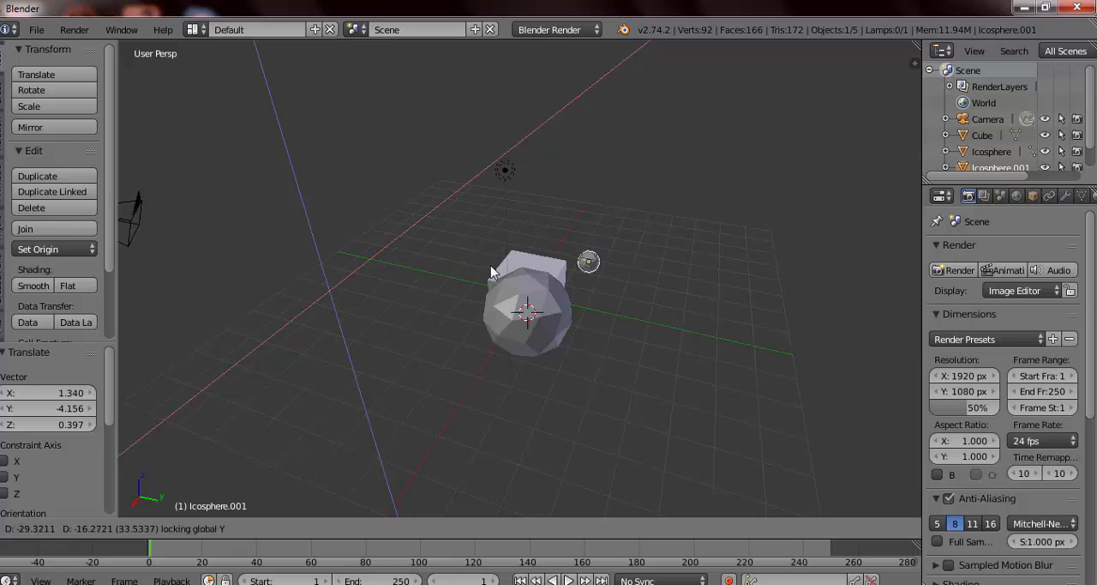
key("Escape")
Step: Select the first Ico Sphere nearest the cube and try scaling it uniformly to about 2.68 times its size
middle_click_drag(422, 367, 502, 355)
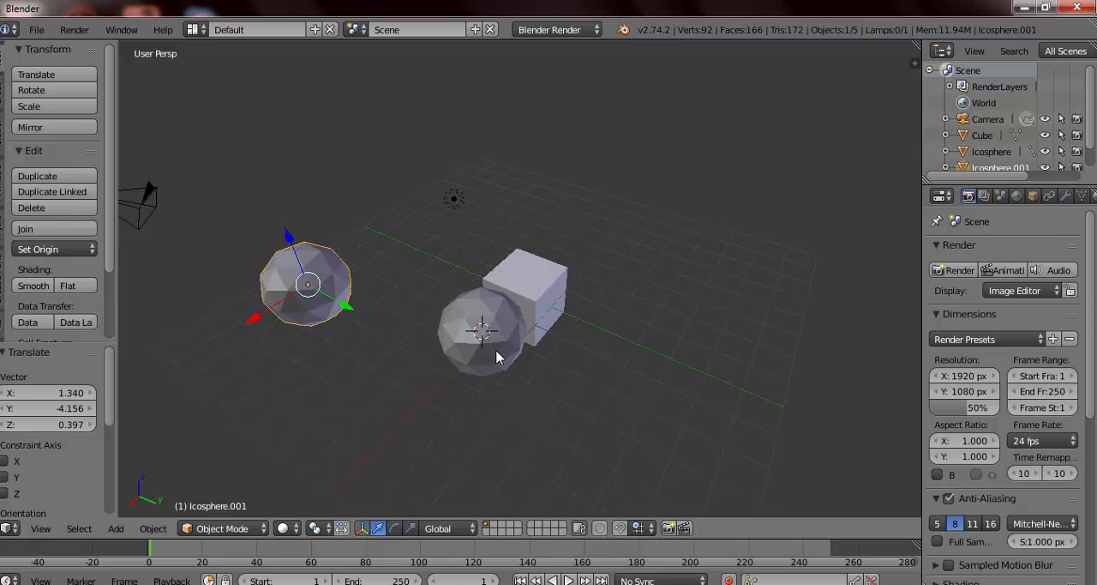
right_click(497, 357)
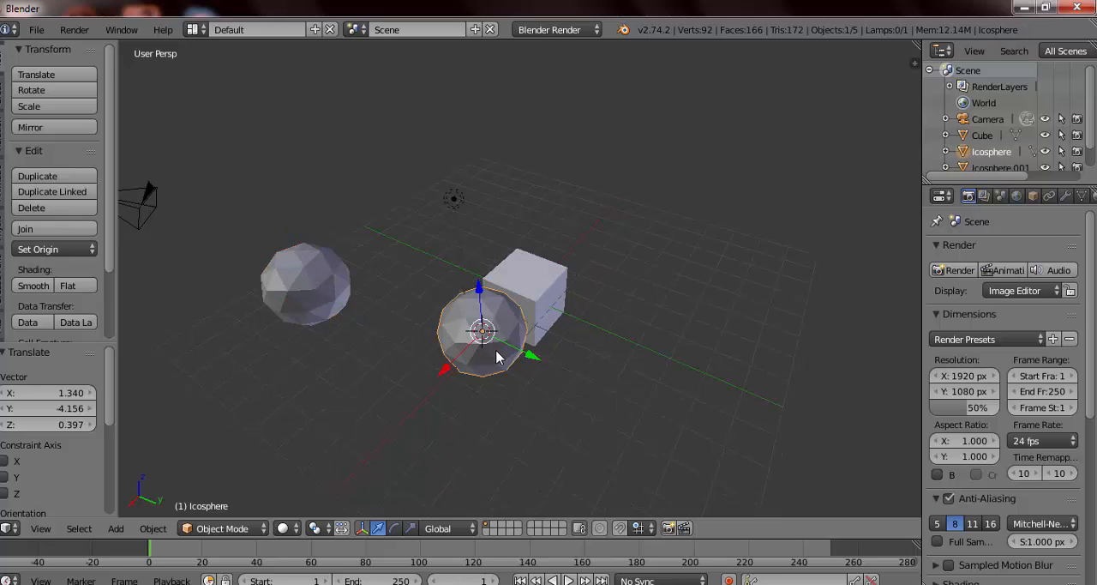
key("s")
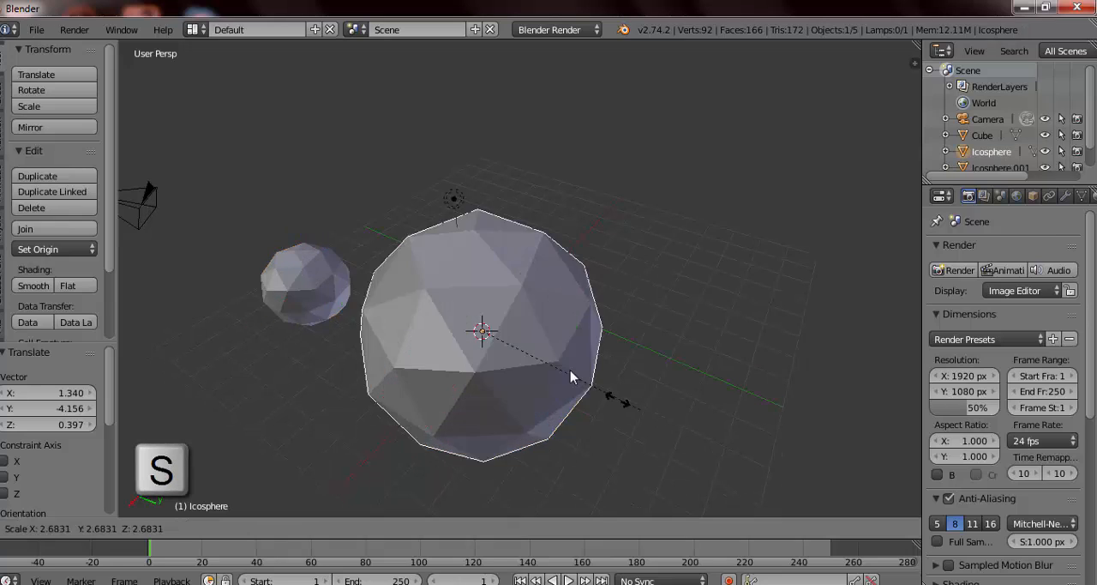
right_click(583, 363)
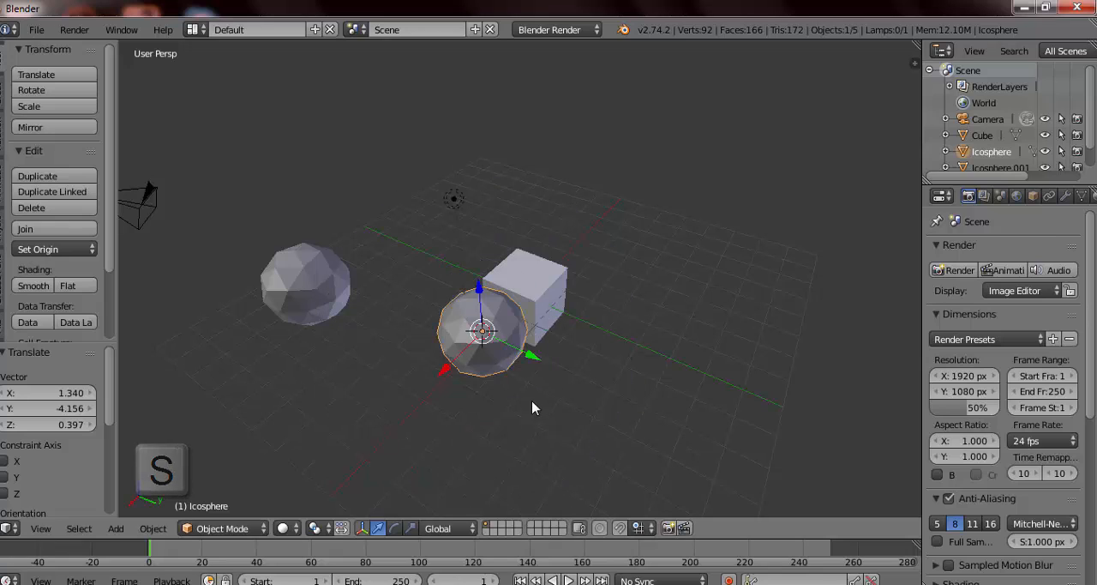
Step: Switch to the scale manipulator and try scaling the selected Ico Sphere along global Y
left_click(411, 530)
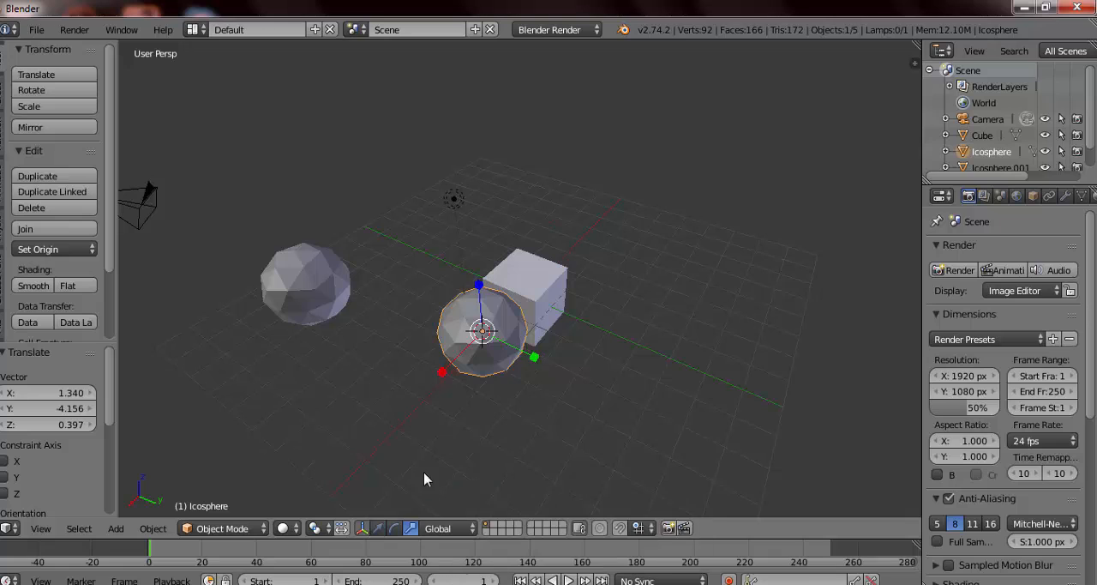
key("s")
key("y")
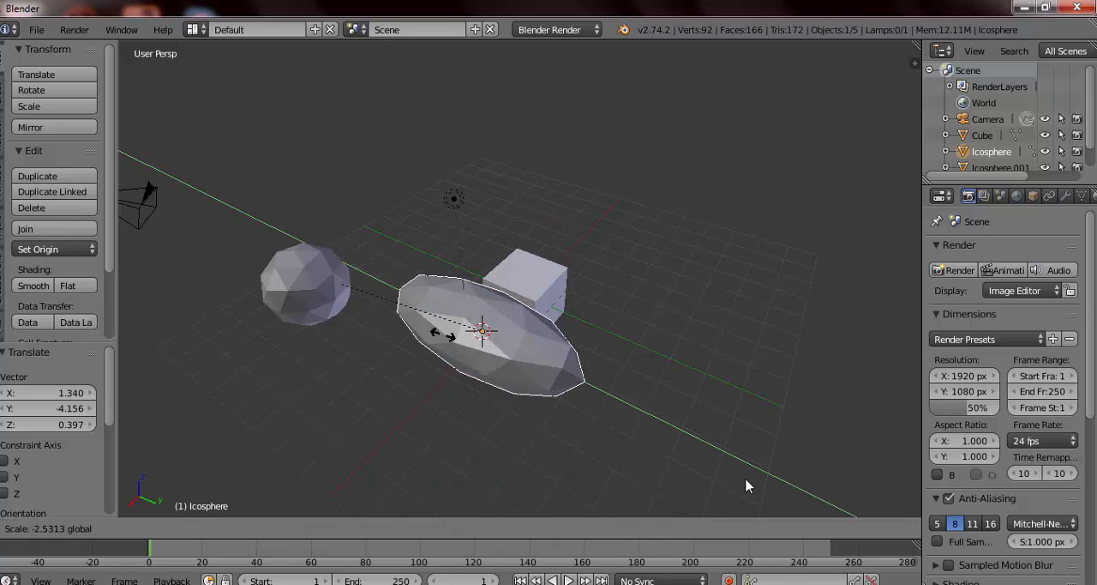
key("Escape")
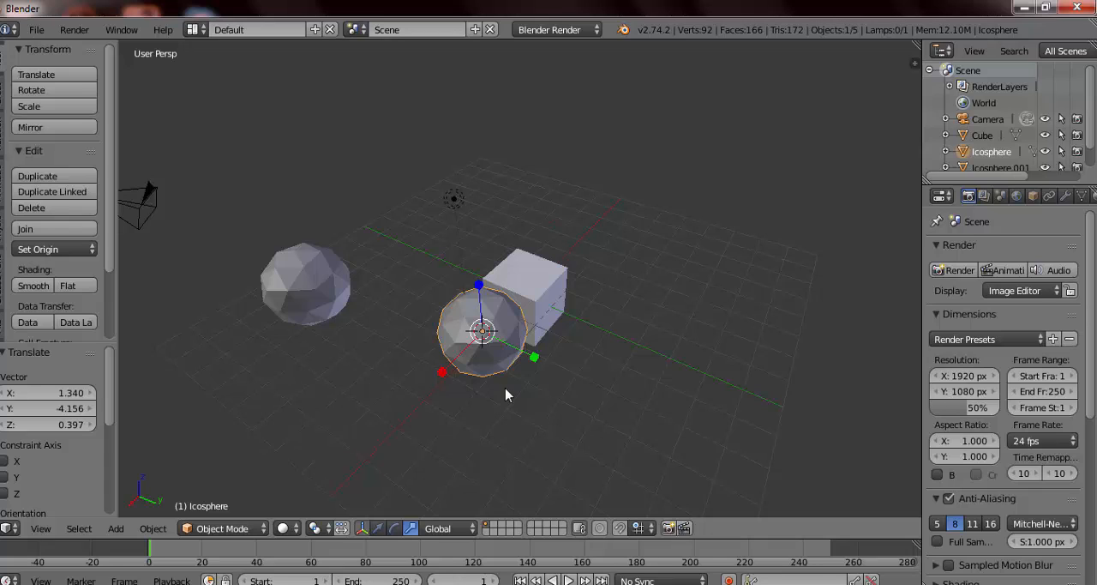
Step: Try scaling the Ico Sphere along global X, Y and Z, and with the X and Y axes locked in turn
key("s")
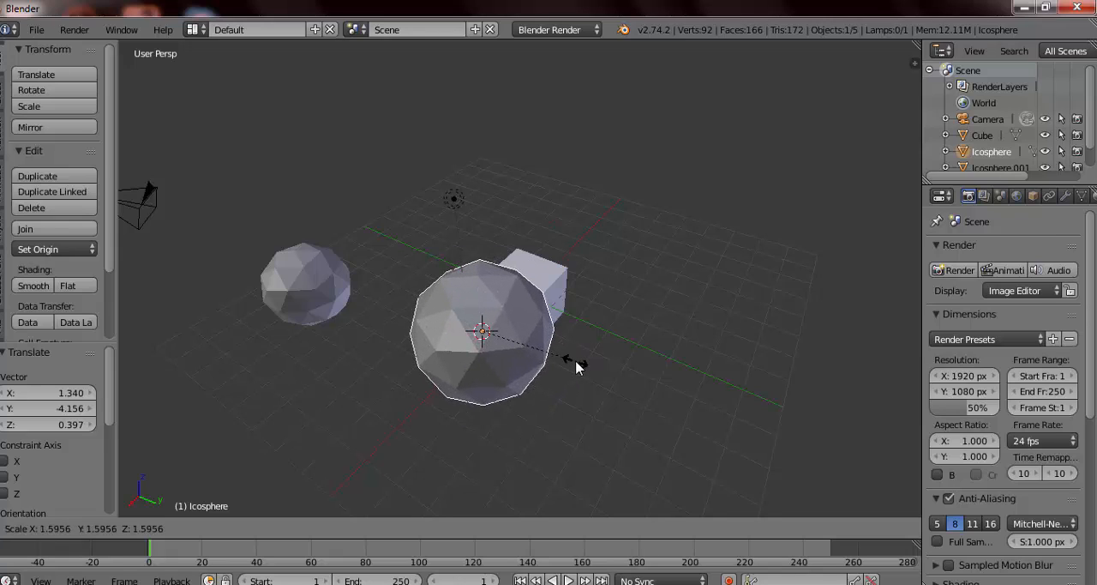
key("x")
key("y")
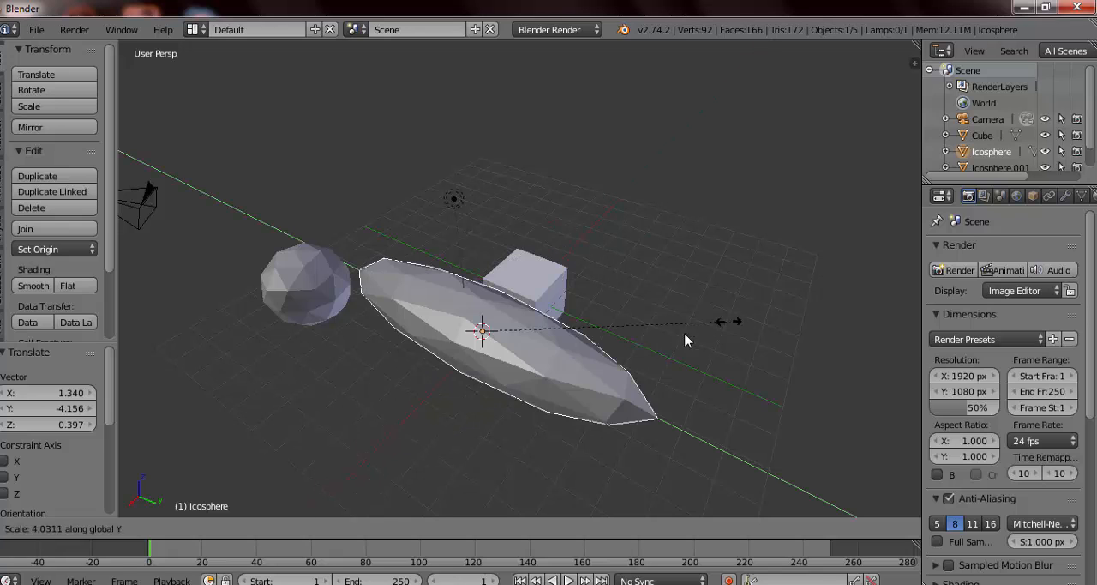
key("z")
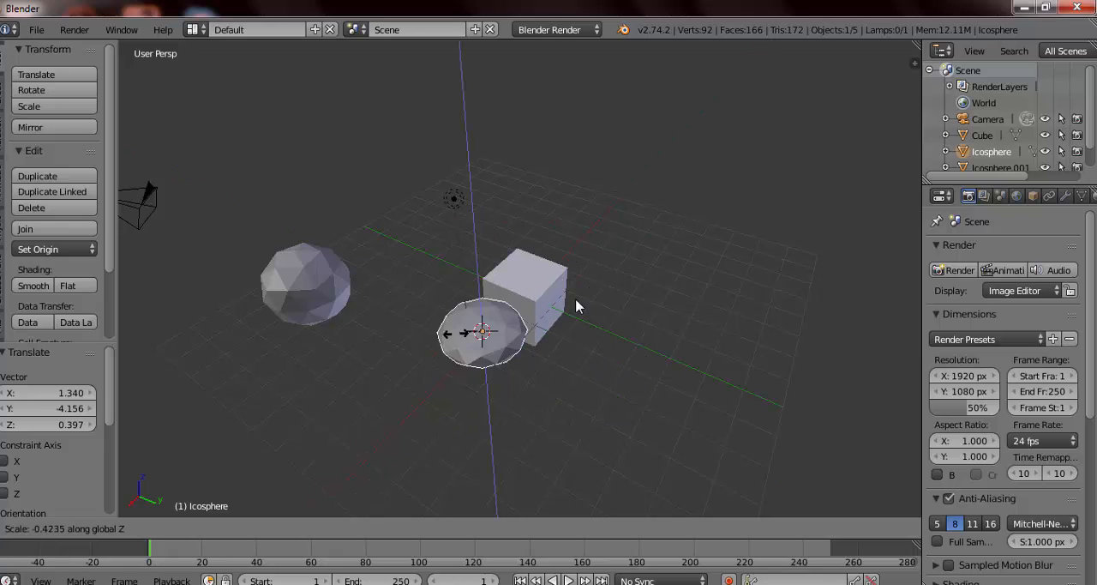
key("shift+x")
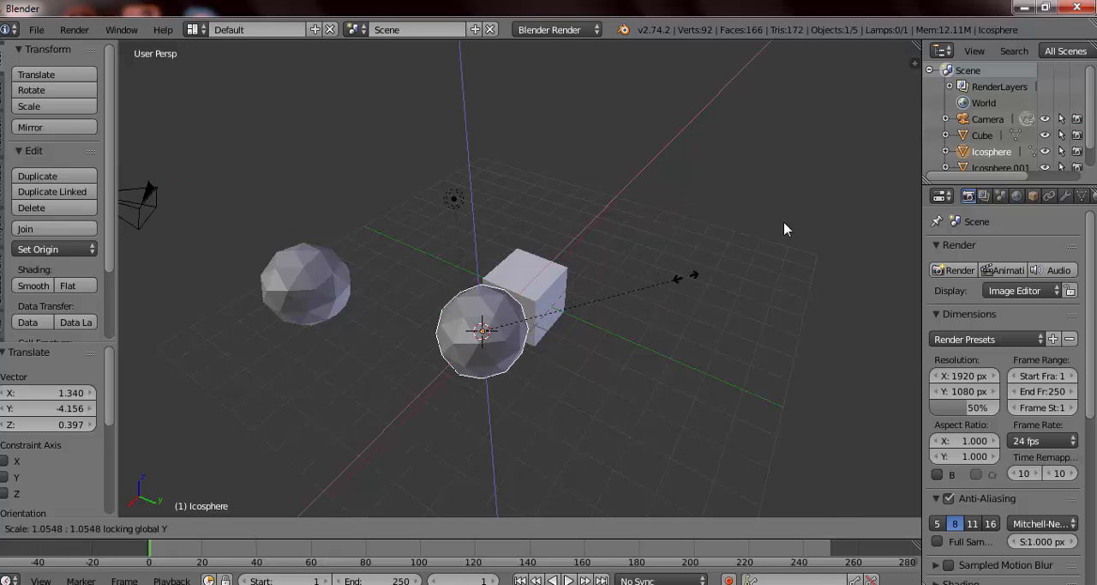
key("shift+y")
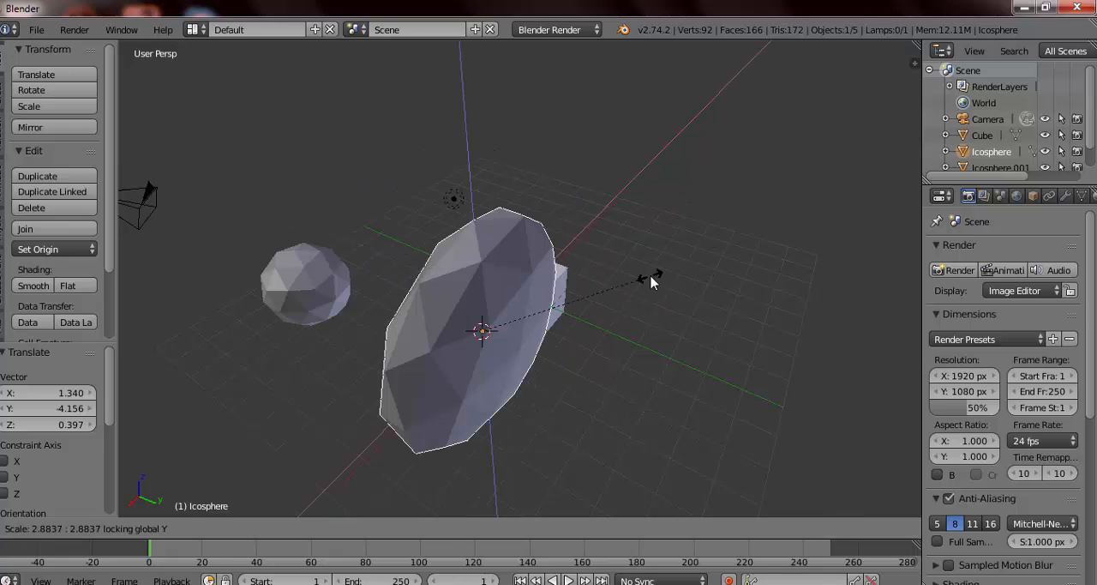
key("Escape")
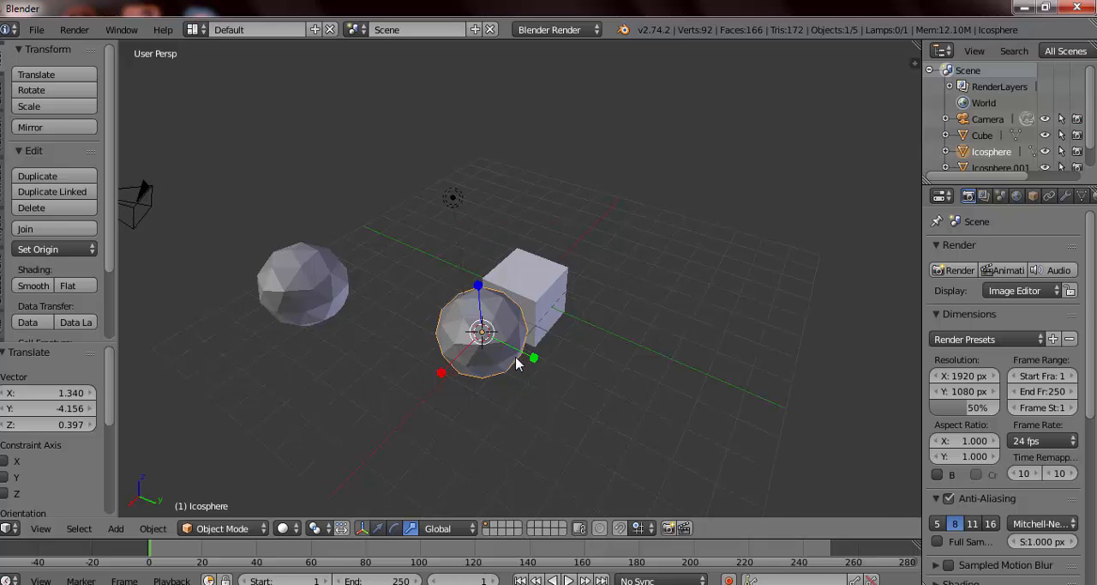
Step: Try scaling the Ico Sphere uniformly in fine precision mode to about 2.16 times its size
scroll(517, 363, "up", 3)
middle_click_drag(517, 362, 522, 311)
key("s")
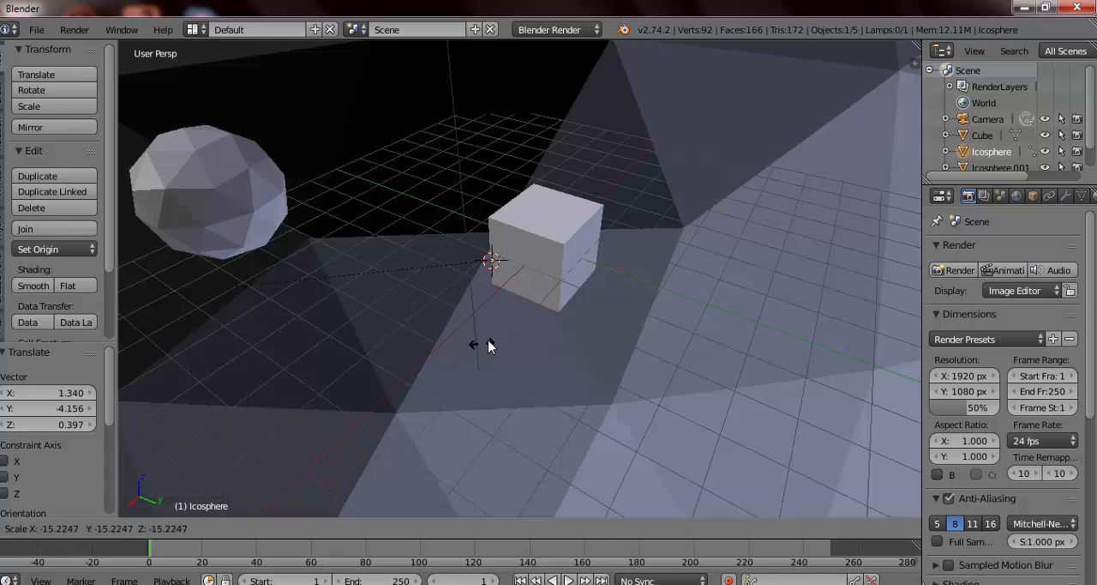
right_click(489, 342)
Step: Place the 3D cursor in the empty space beside the cube, away from the Ico Spheres, and add a Cylinder there
scroll(624, 259, "down", 5)
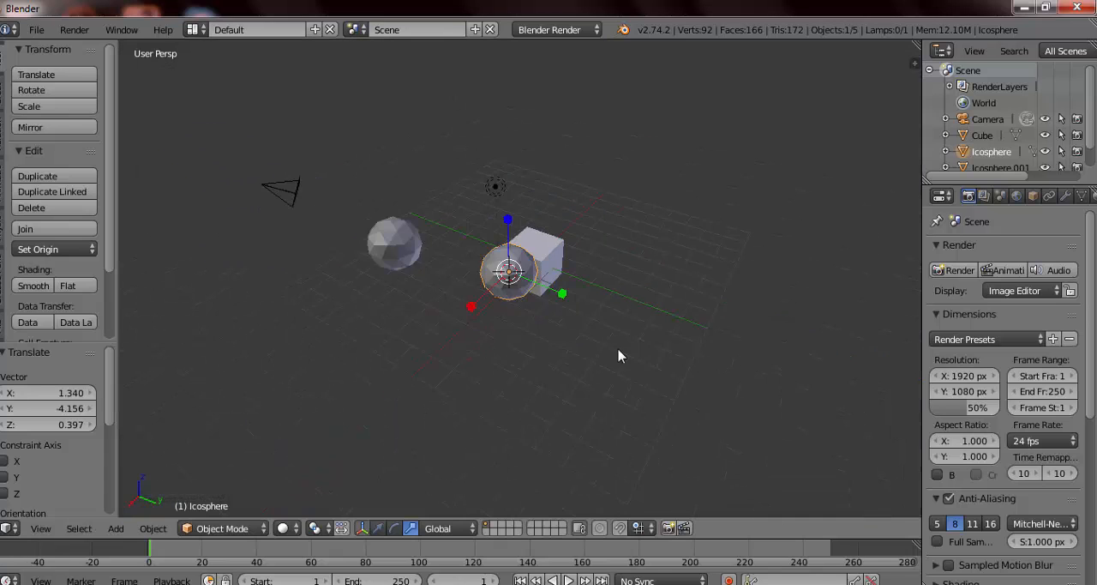
middle_click_drag(619, 349, 526, 333)
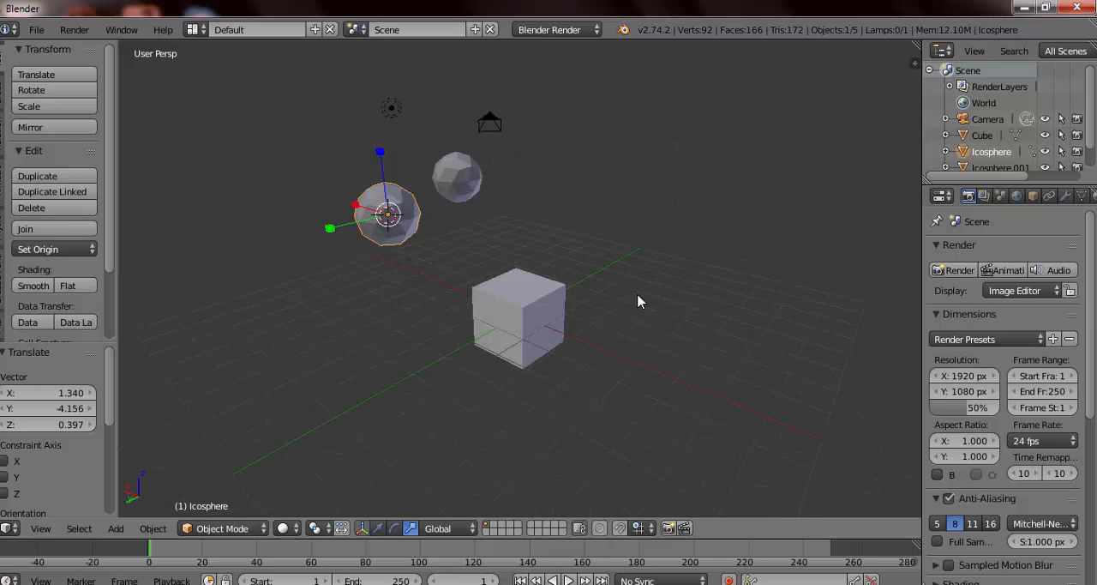
key("shift+a")
mouse_move(604, 326)
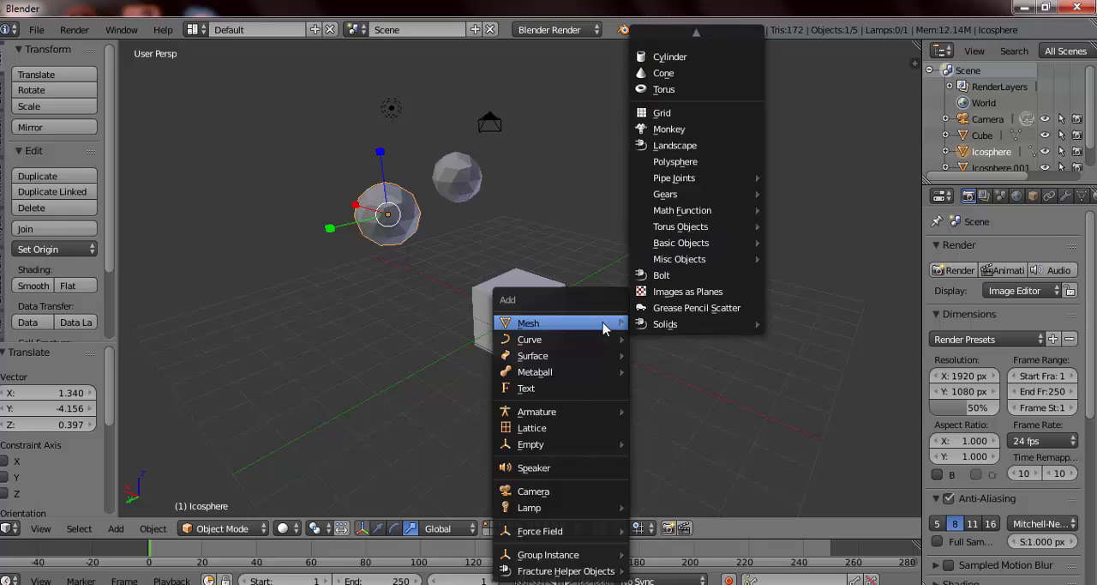
mouse_move(704, 31)
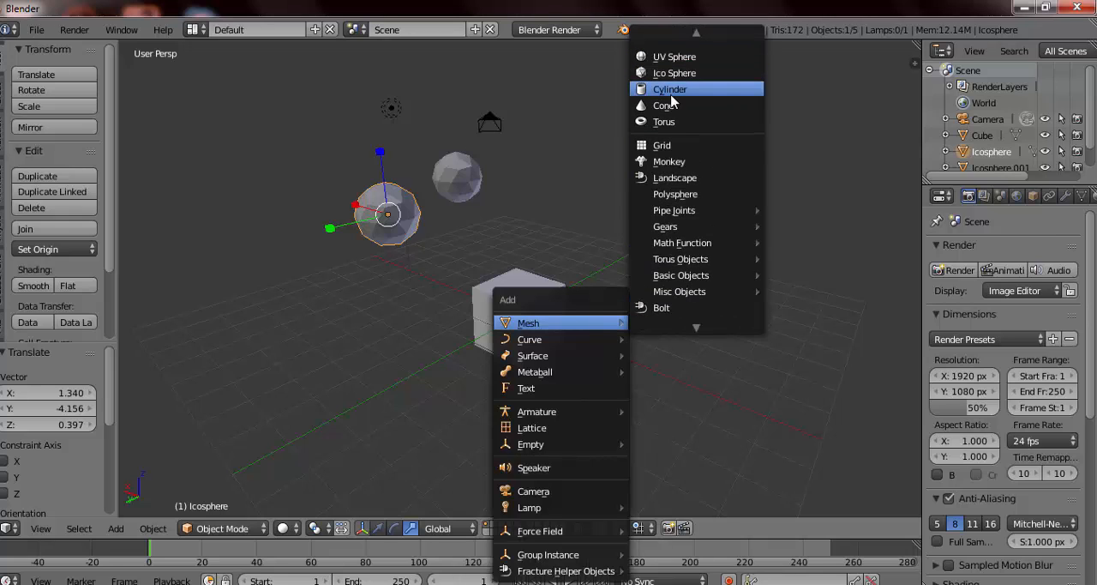
left_click(673, 92)
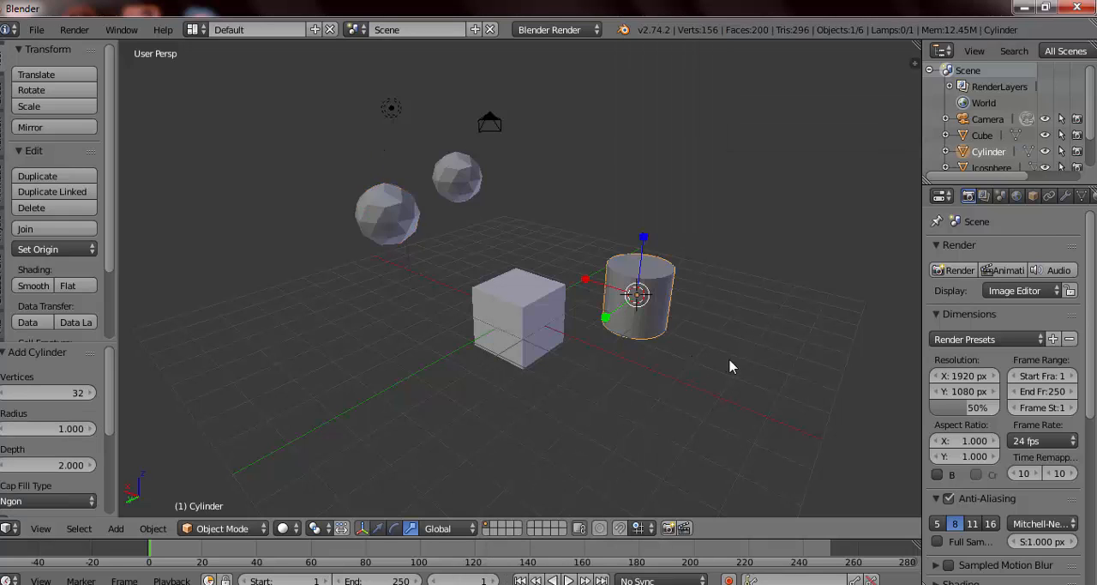
Step: Try rotating the cylinder about X with the rotate manipulator, and restore the translate manipulator
middle_click_drag(722, 343, 555, 360)
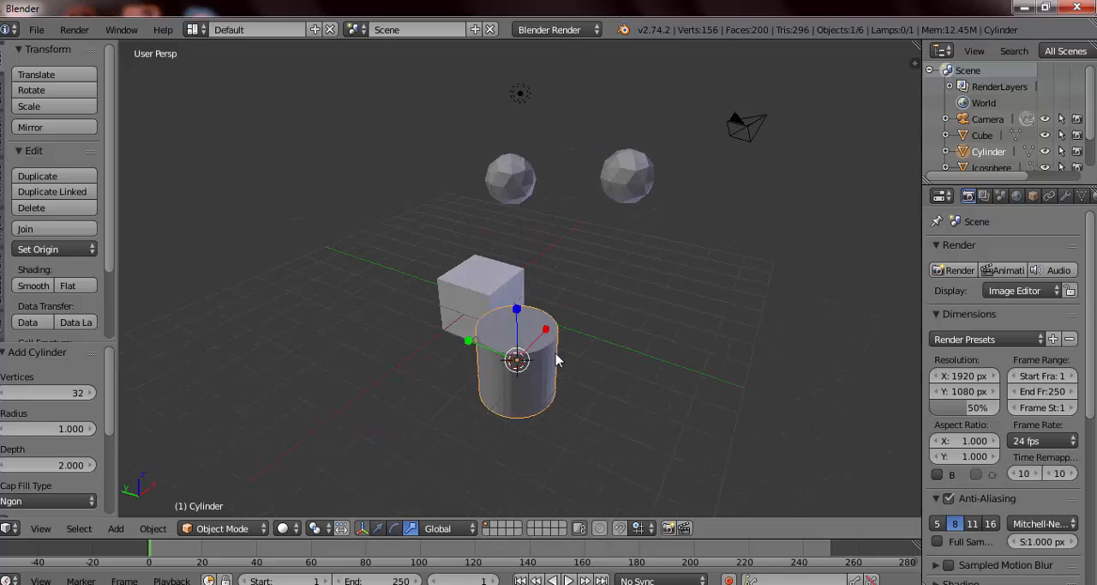
left_click(395, 528)
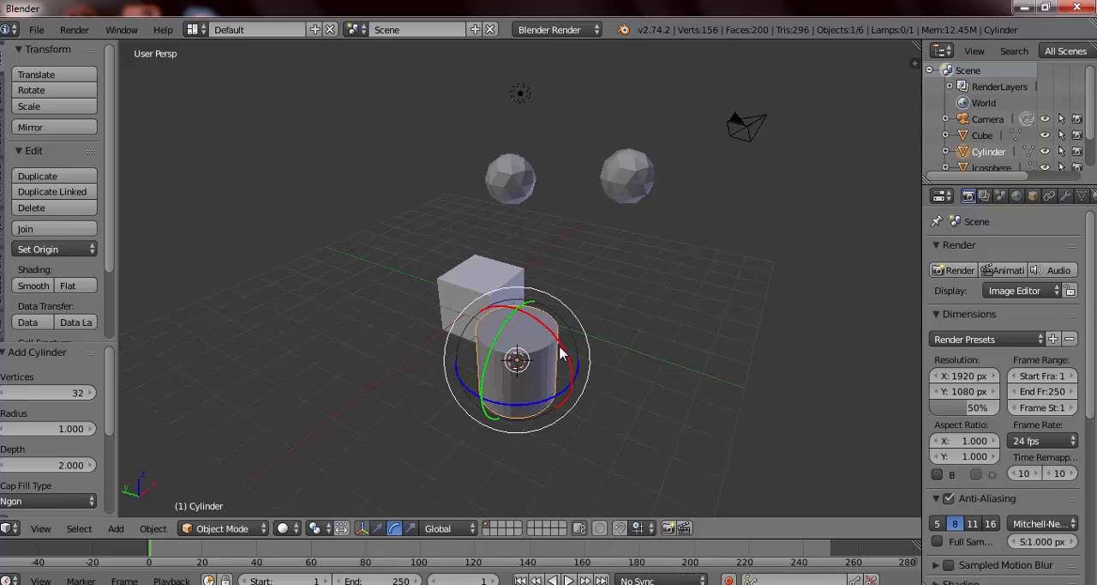
left_click_drag(554, 341, 642, 353)
right_click(641, 353)
middle_click_drag(578, 372, 481, 471)
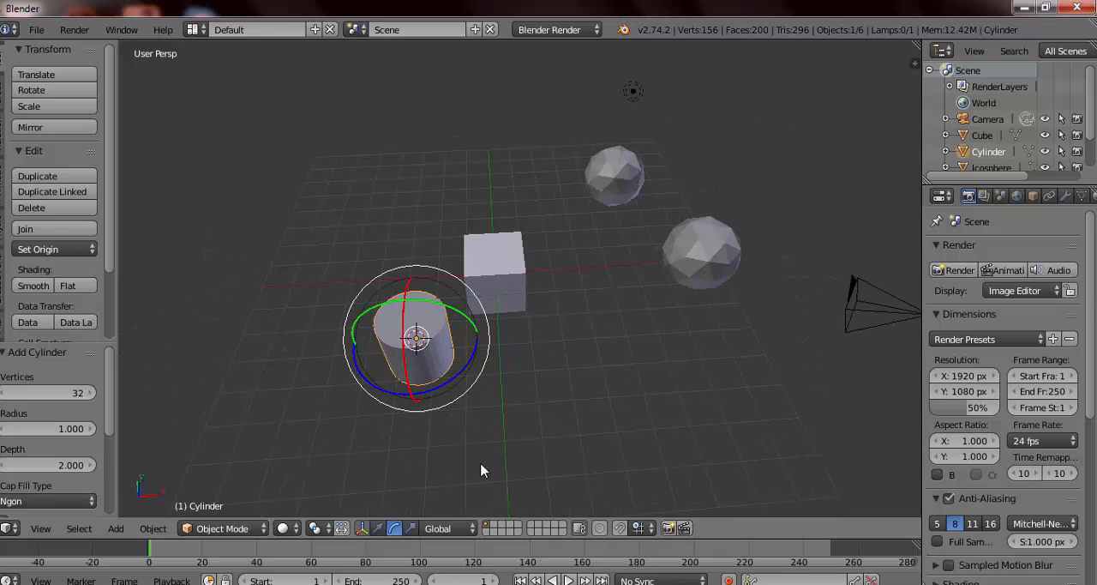
left_click(378, 528)
Step: Try rotating the cylinder freely, about global X, Y and Z, and with the Z, X and Y axes locked in turn
middle_click_drag(417, 338, 674, 368)
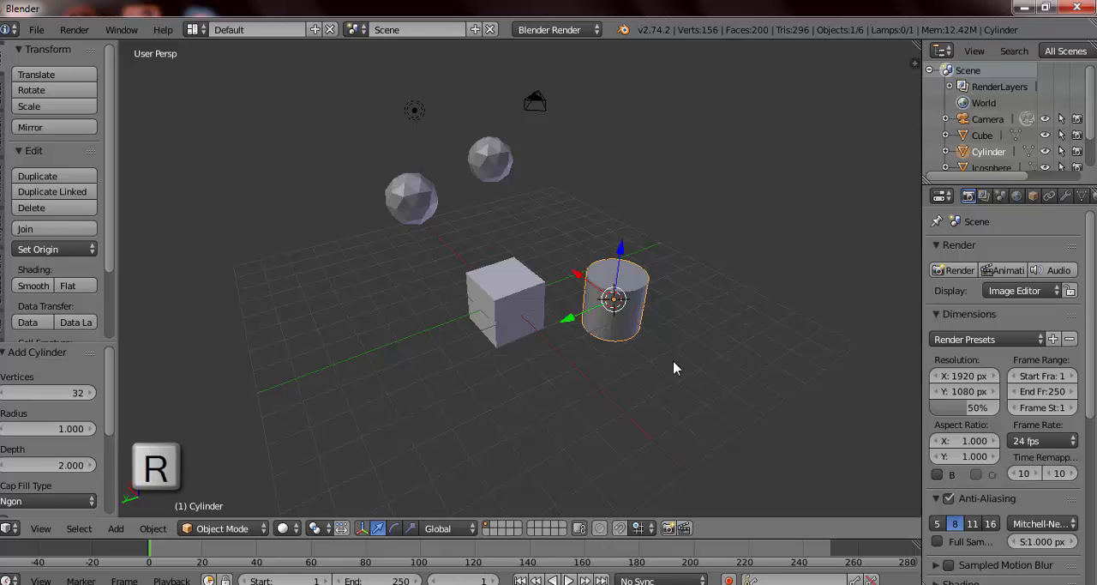
key("r")
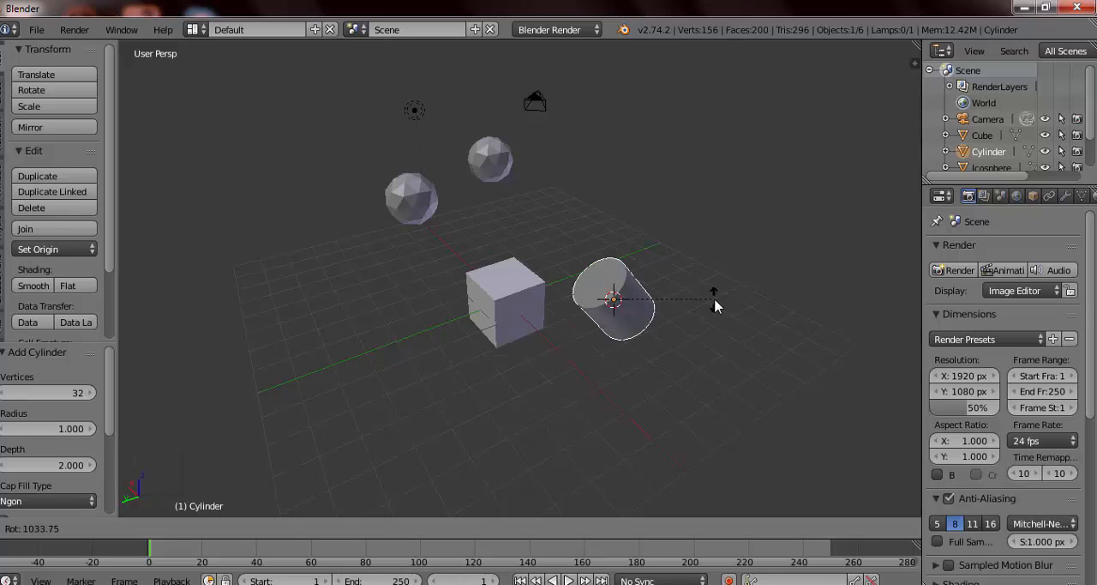
key("x")
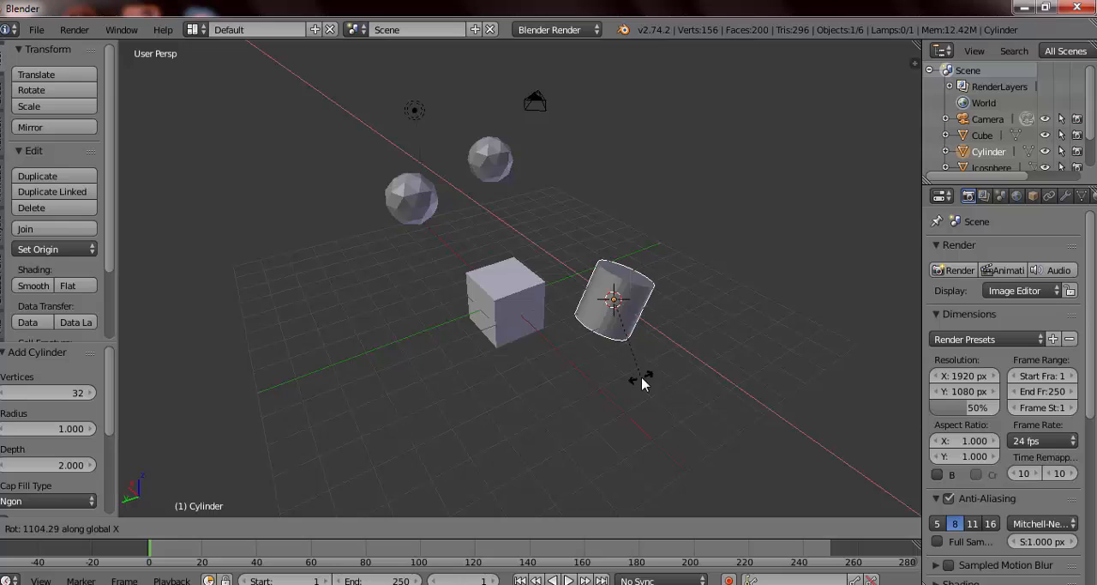
key("y")
key("z")
key("shift+z")
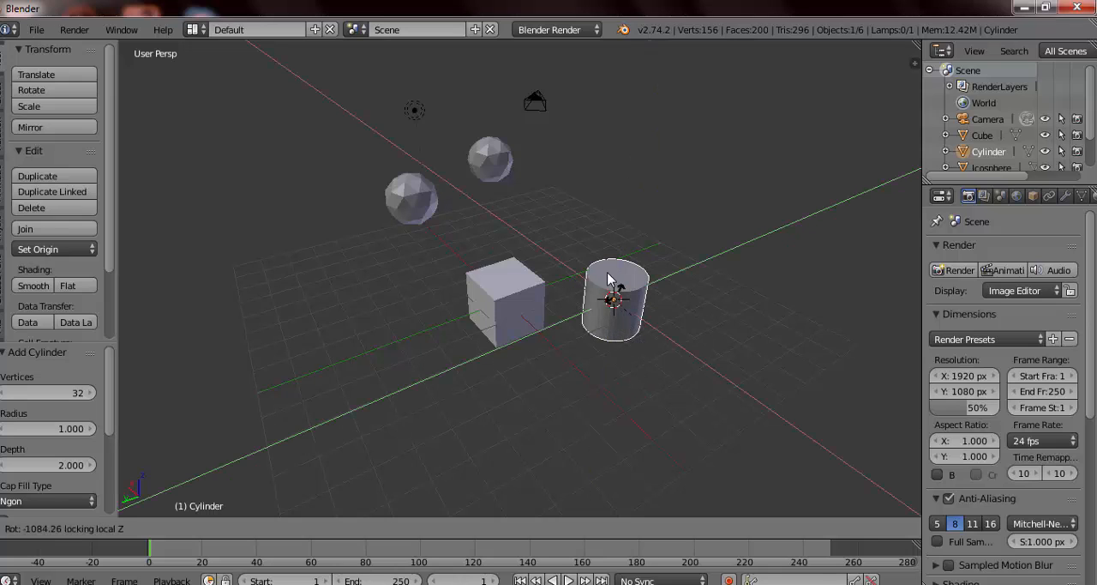
key("shift+x")
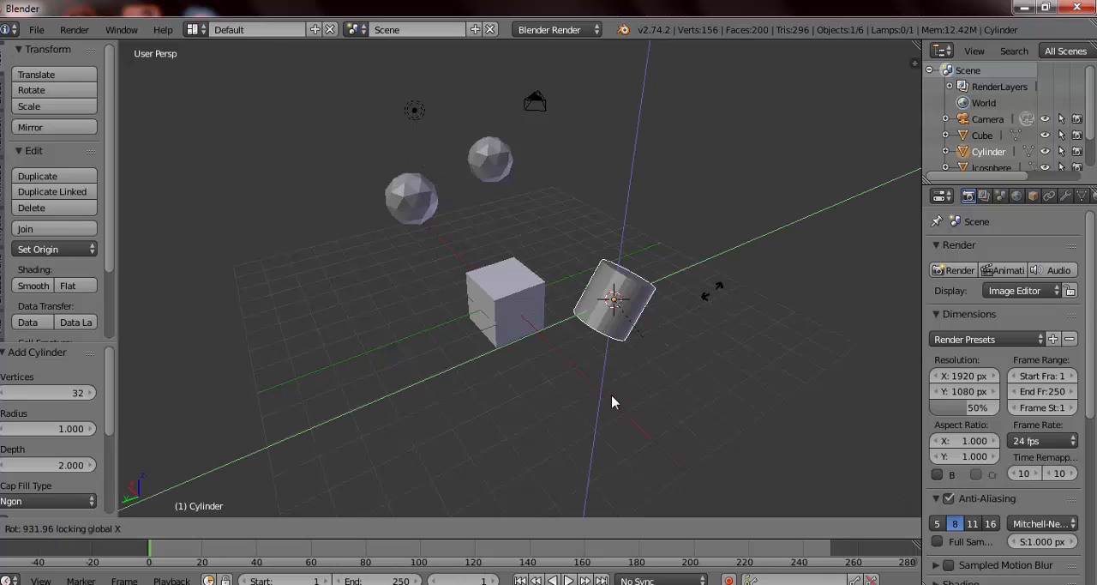
key("shift+y")
key("Escape")
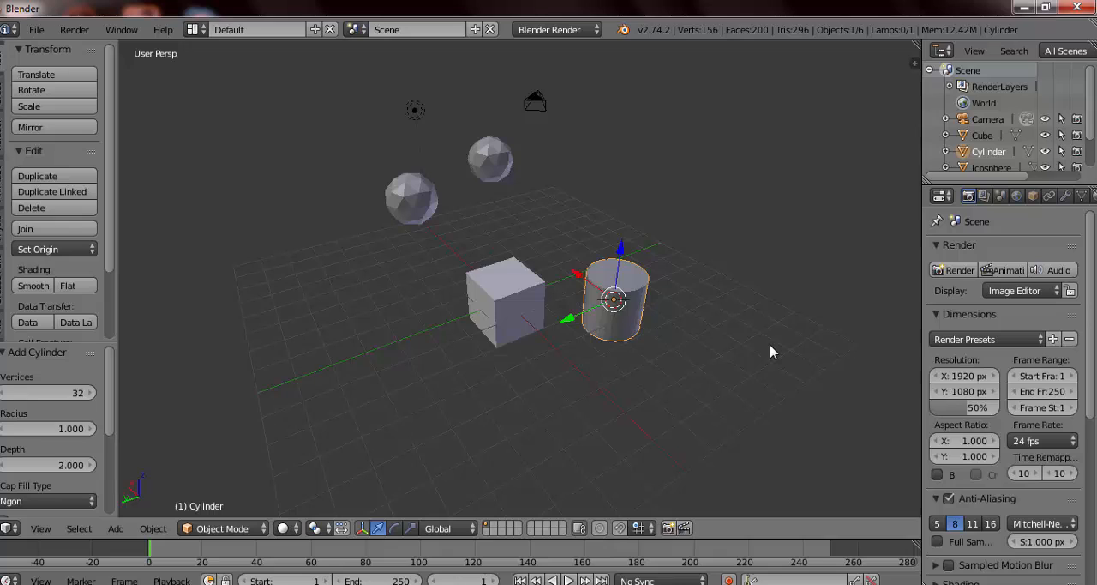
Step: Try rotating the cylinder with free trackball rotation and with ordinary view-aligned rotation
key("r")
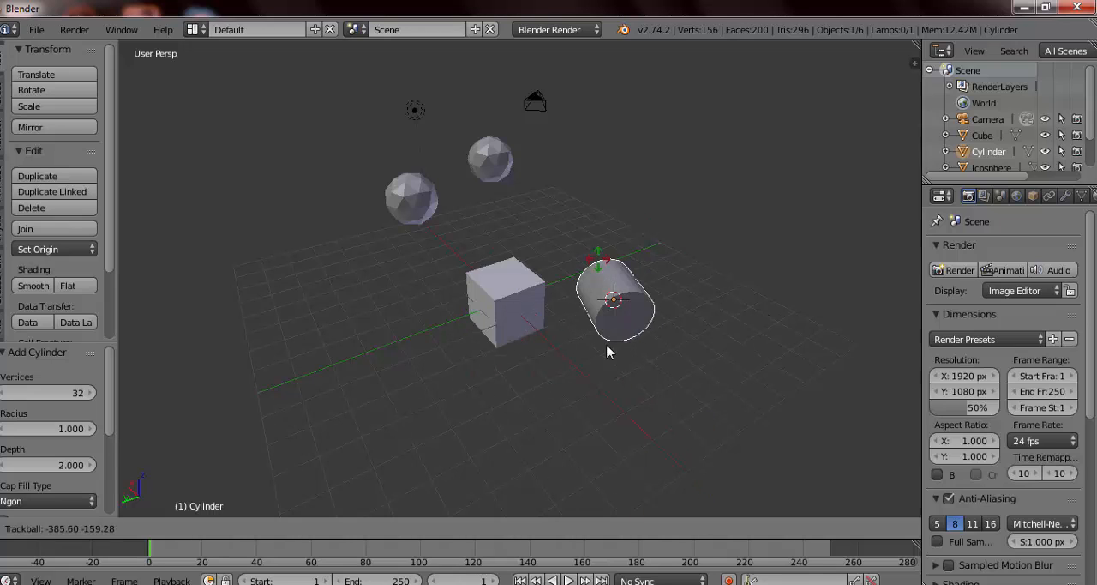
key("r")
key("z")
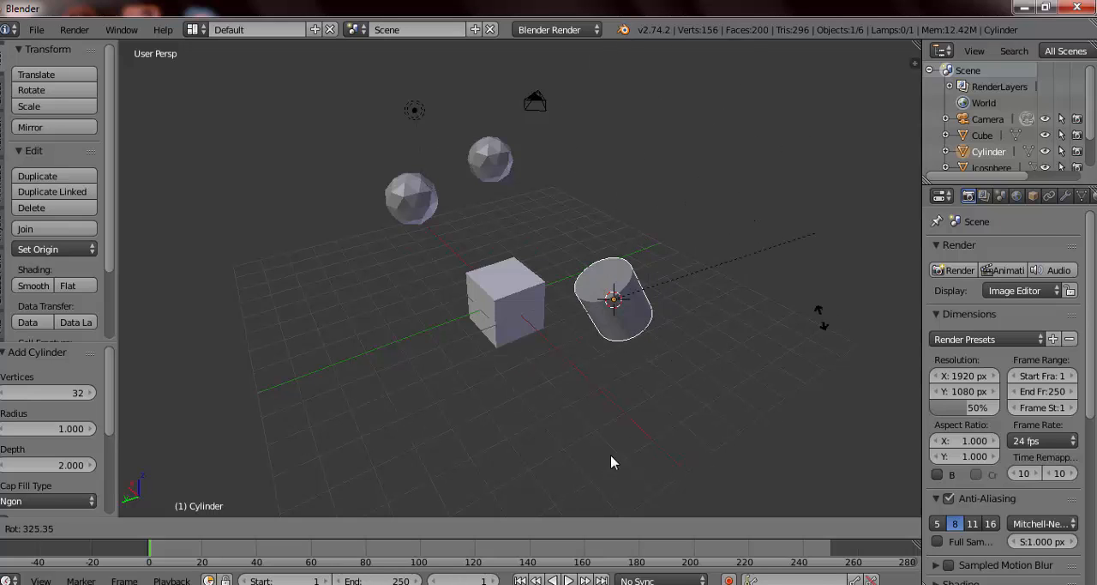
right_click(592, 400)
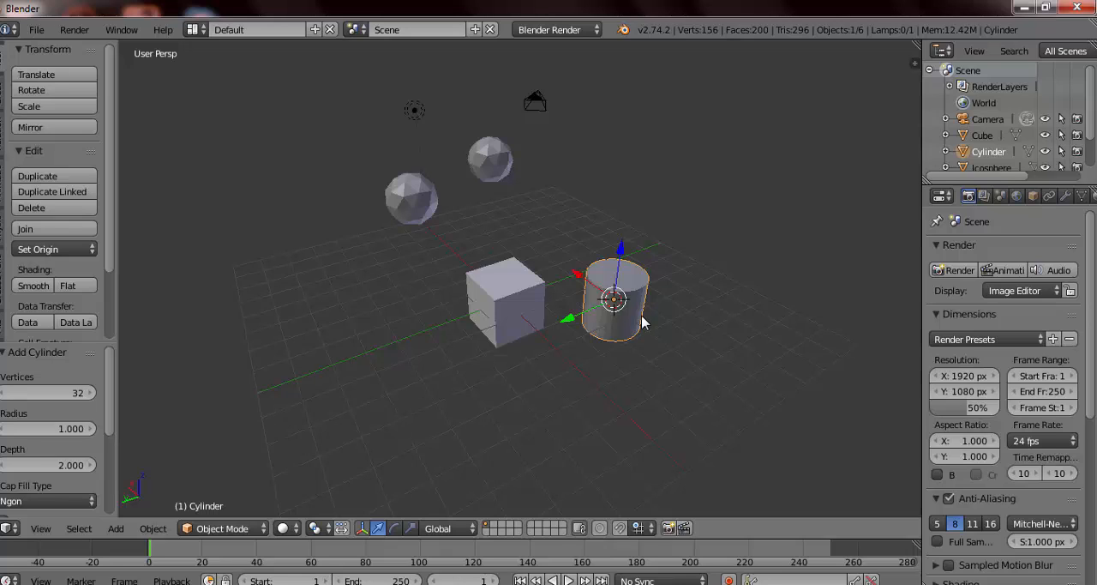
middle_click_drag(642, 319, 265, 315)
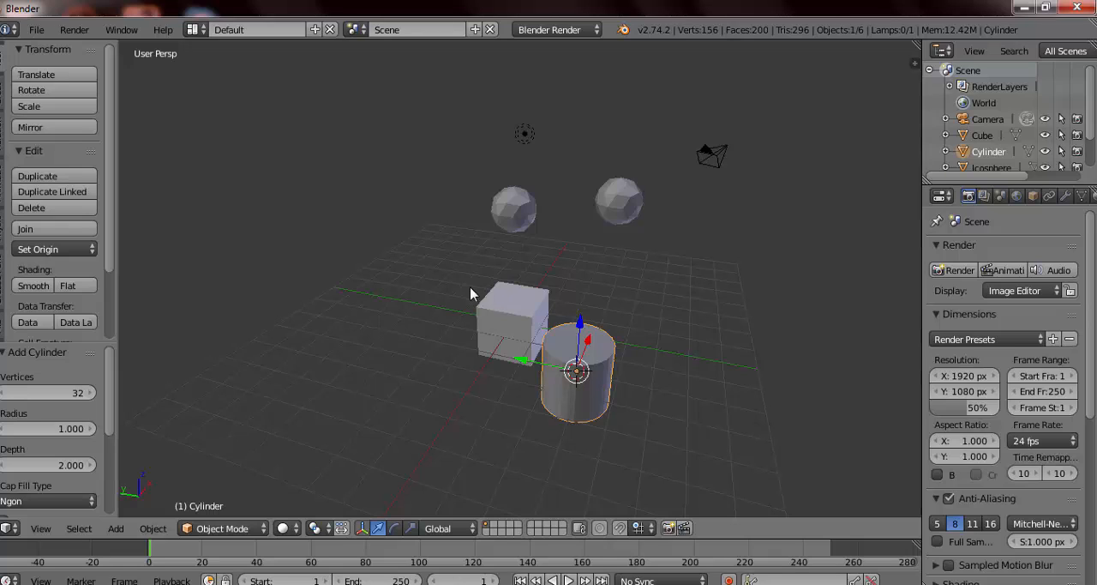
middle_click_drag(472, 297, 615, 329)
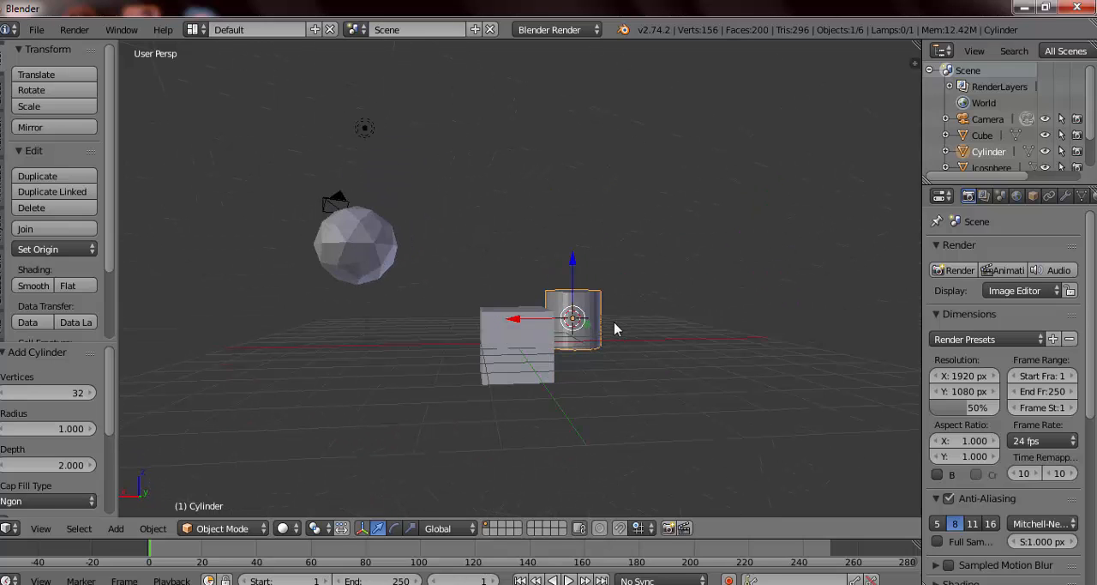